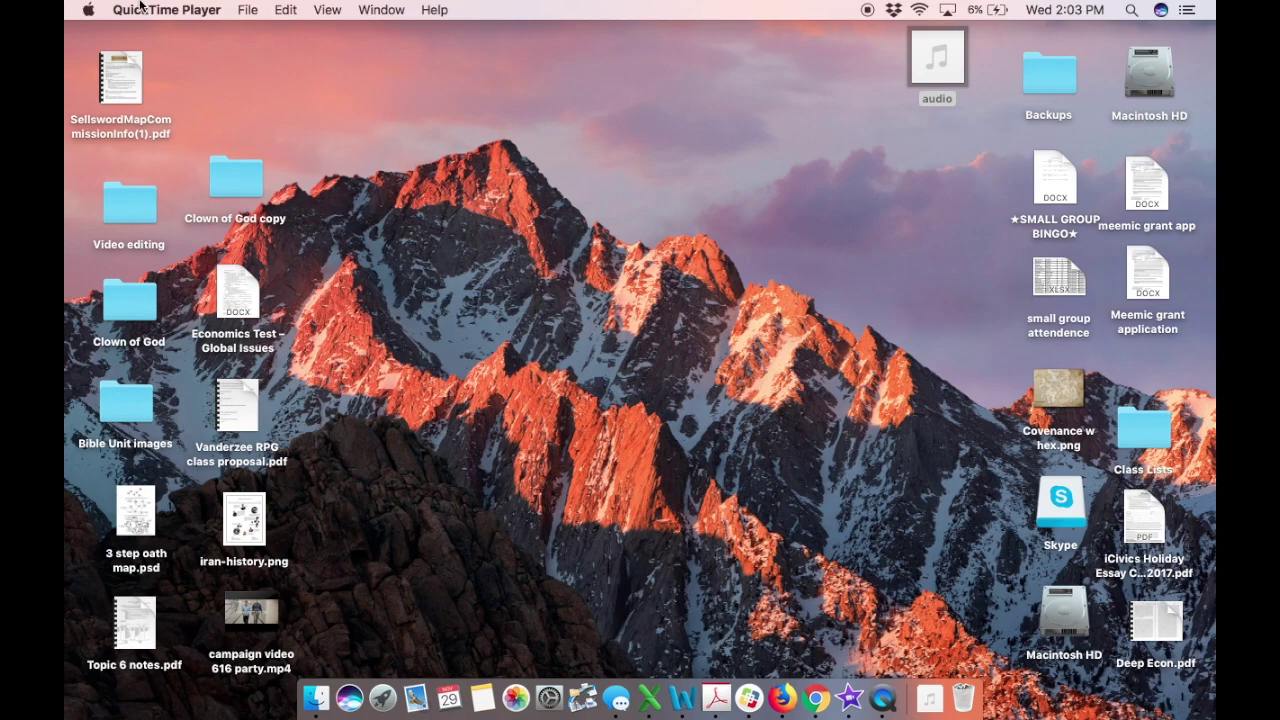
Make QuickTime Player the active application over the Finder desktop.
click(252, 9)
Dismiss the open menus and bring up QuickTime Player through Spotlight search.
mouse_move(210, 9)
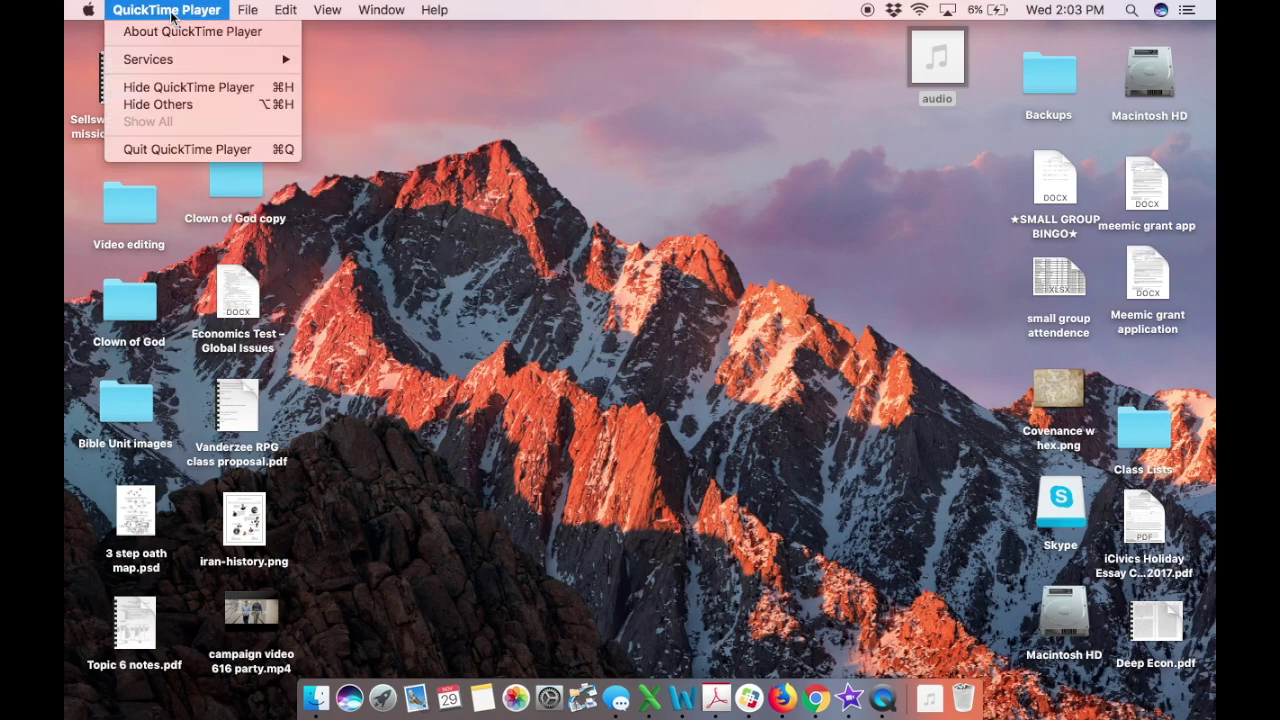
click(570, 6)
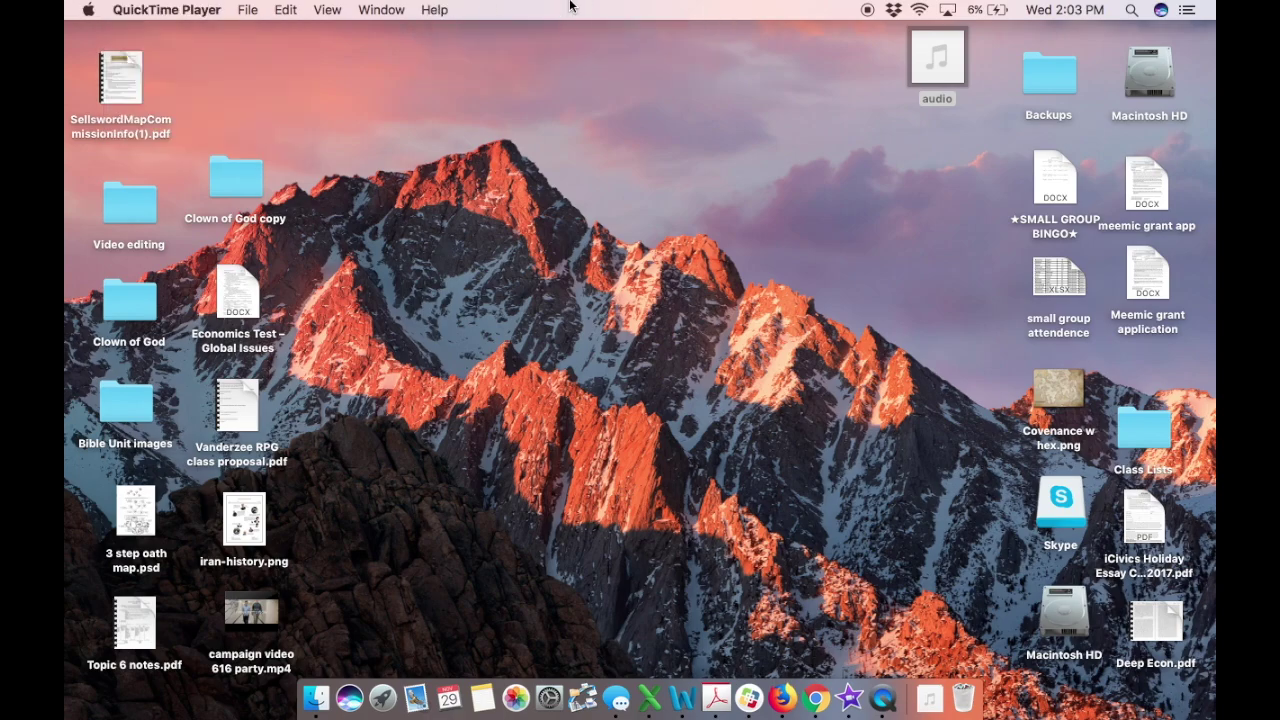
key(super+space)
text(qui)
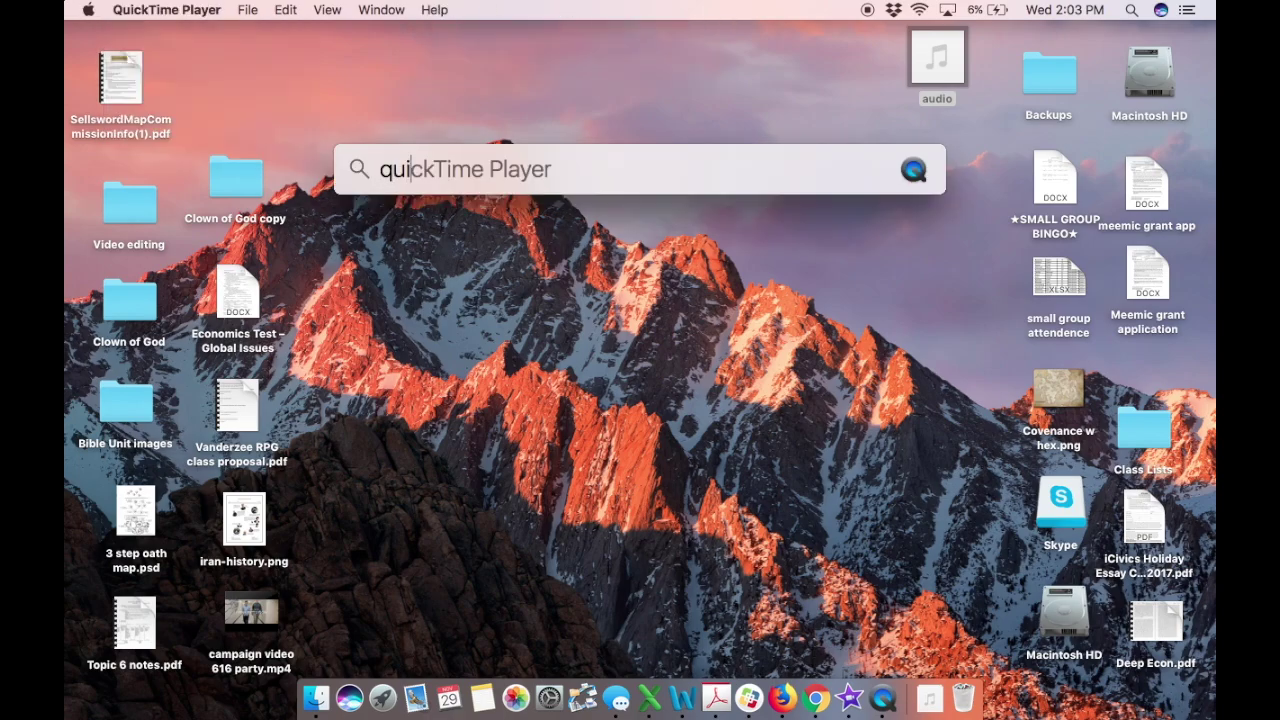
key(Escape)
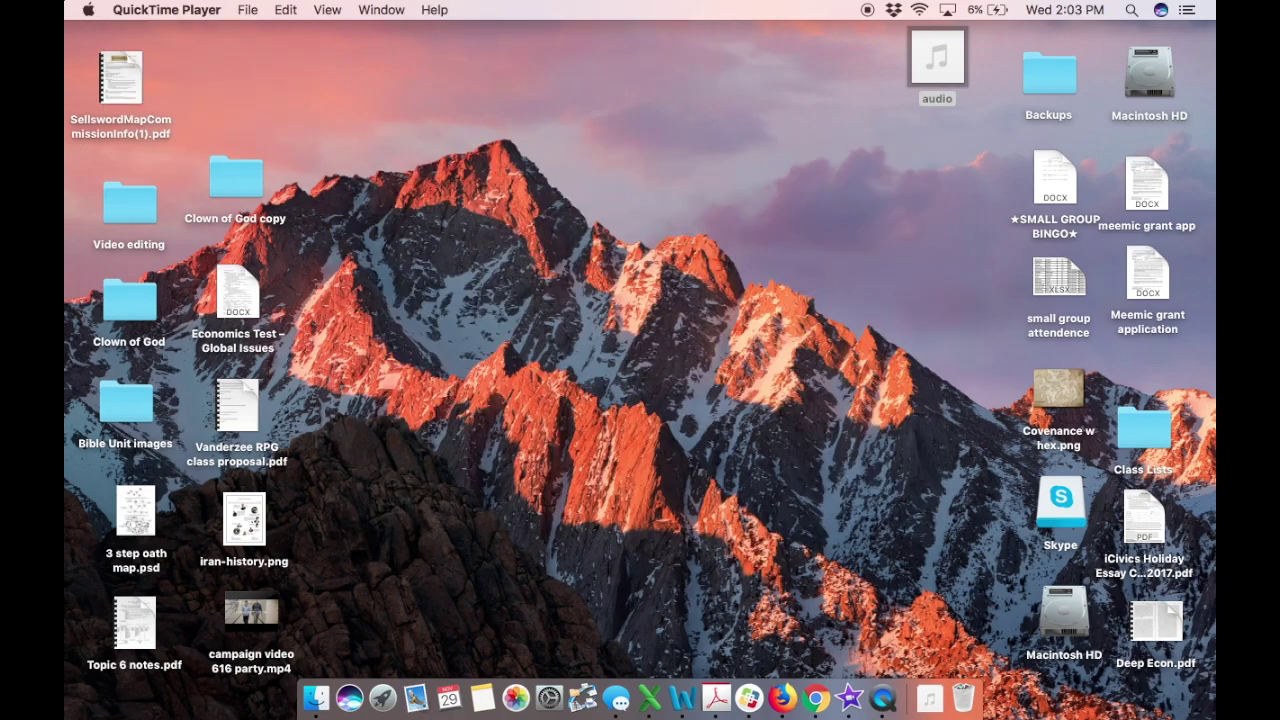
Record a 14-second new audio recording using the Yeti Stereo Microphone.
click(246, 7)
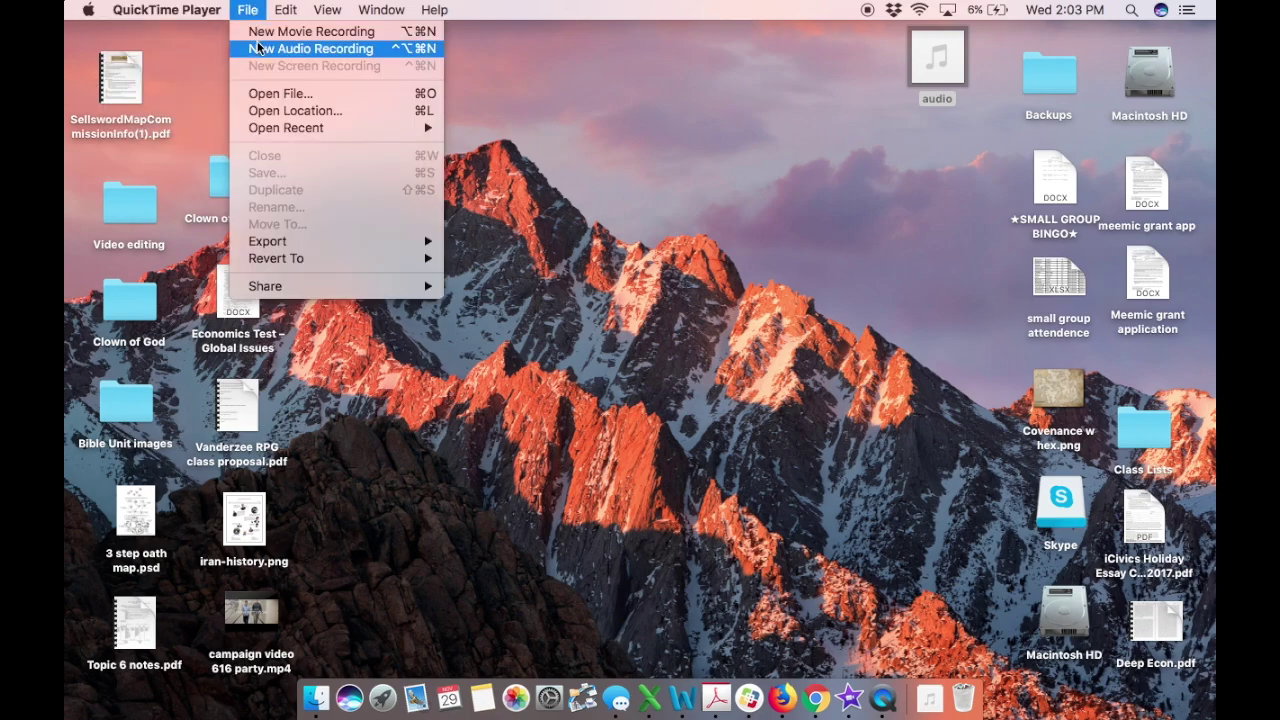
click(256, 48)
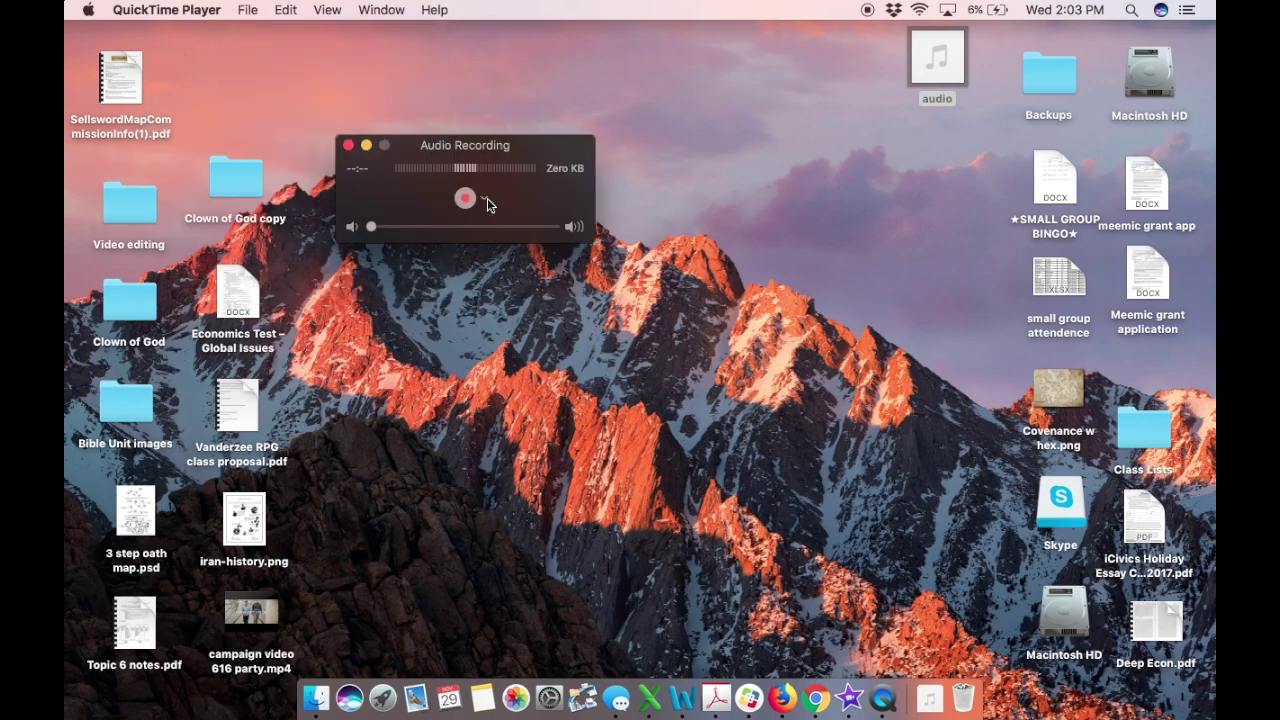
click(486, 201)
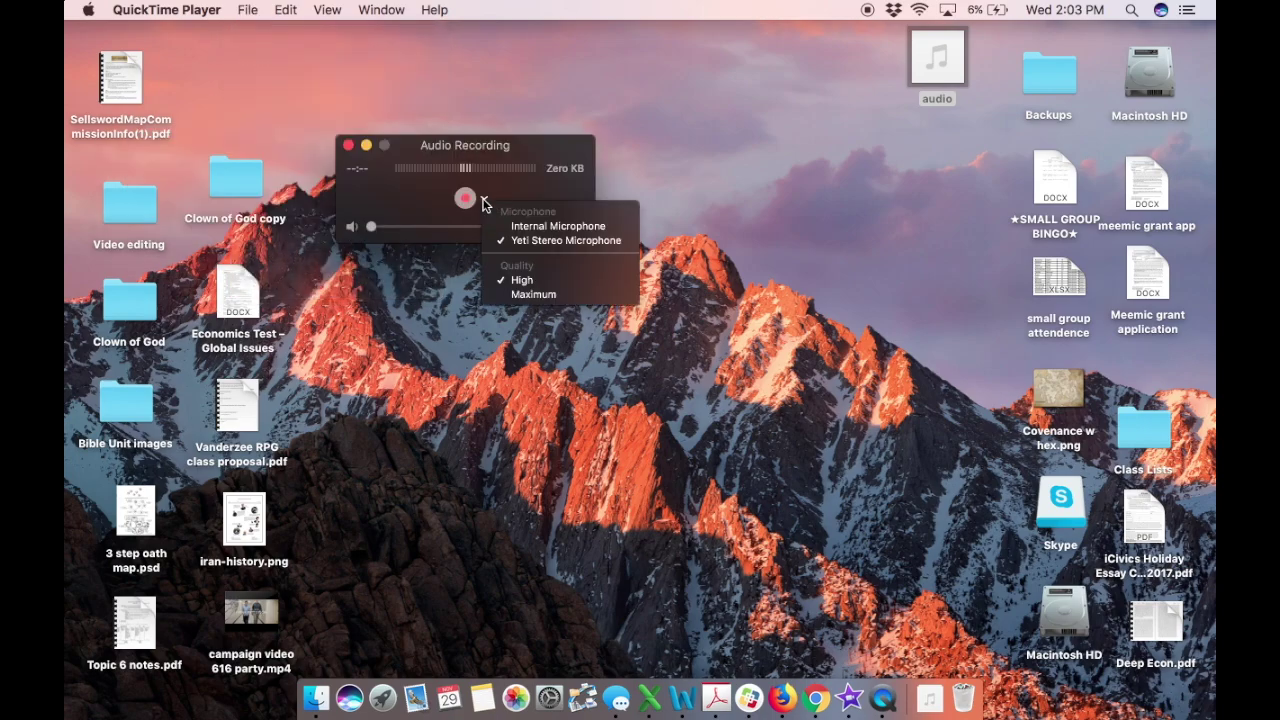
click(511, 241)
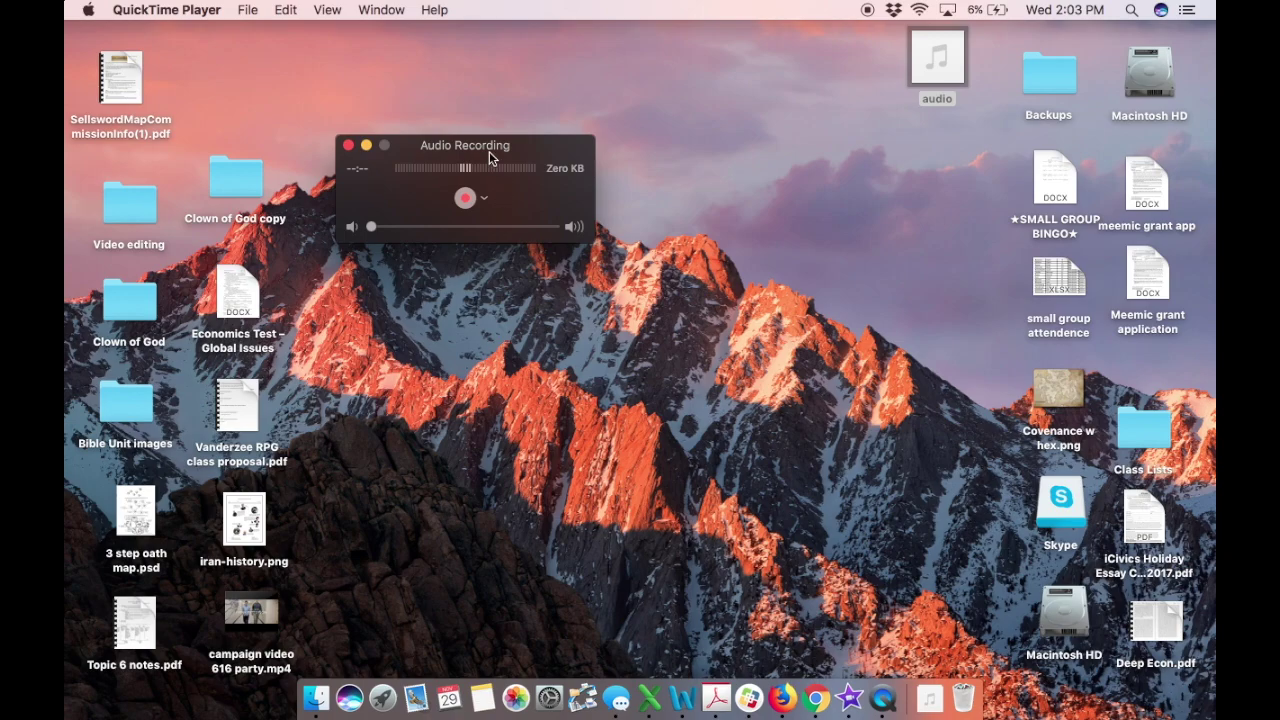
click(465, 199)
click(465, 199)
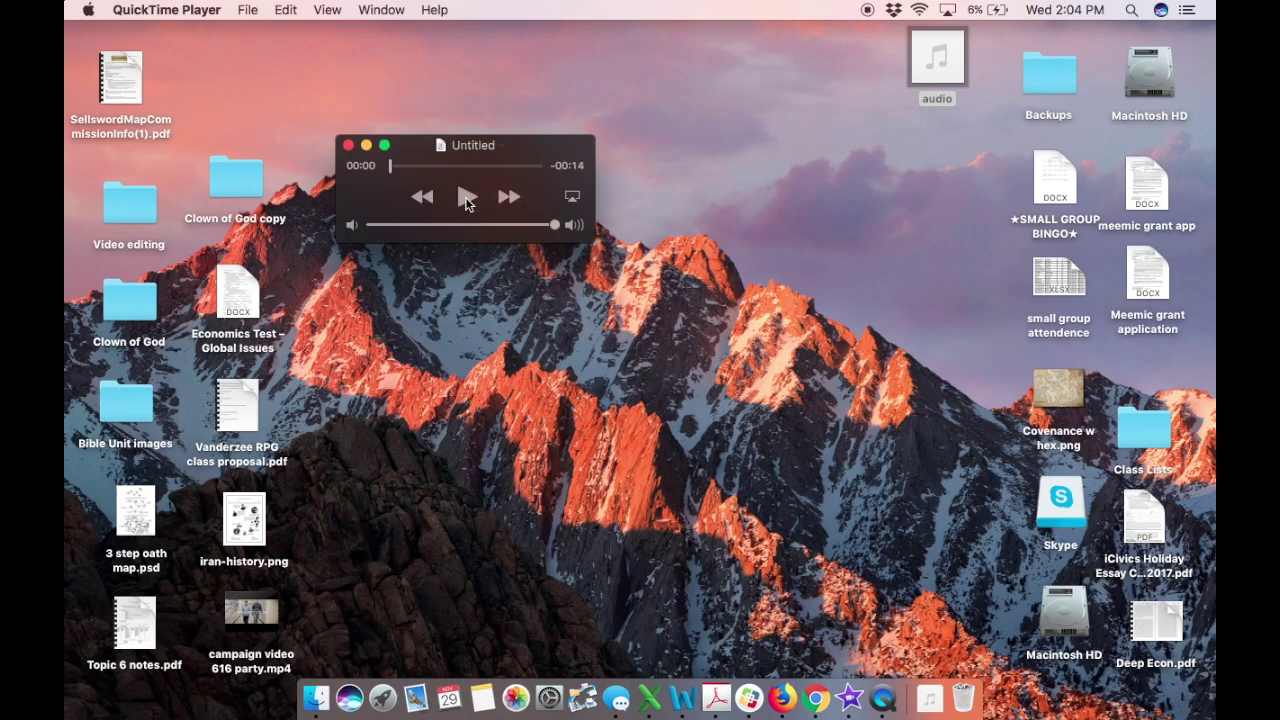
Save the recording as 'audio2' on the Desktop, then close its player window.
click(247, 9)
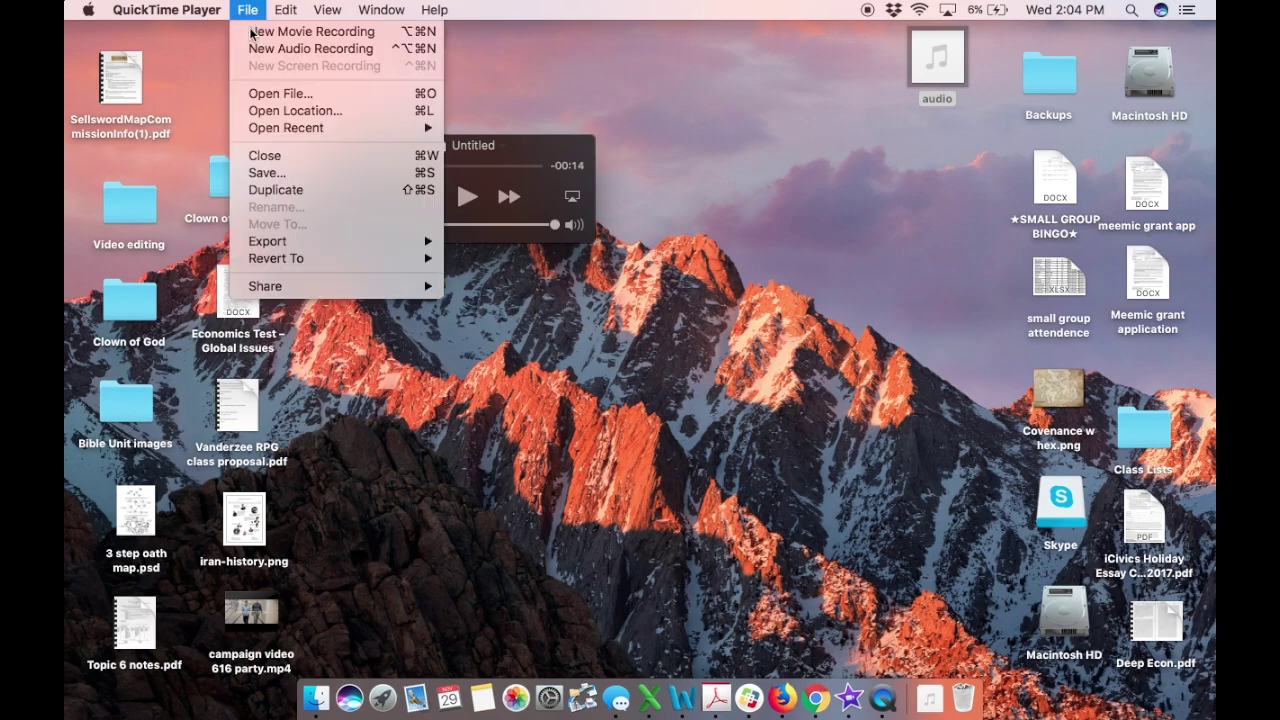
click(266, 173)
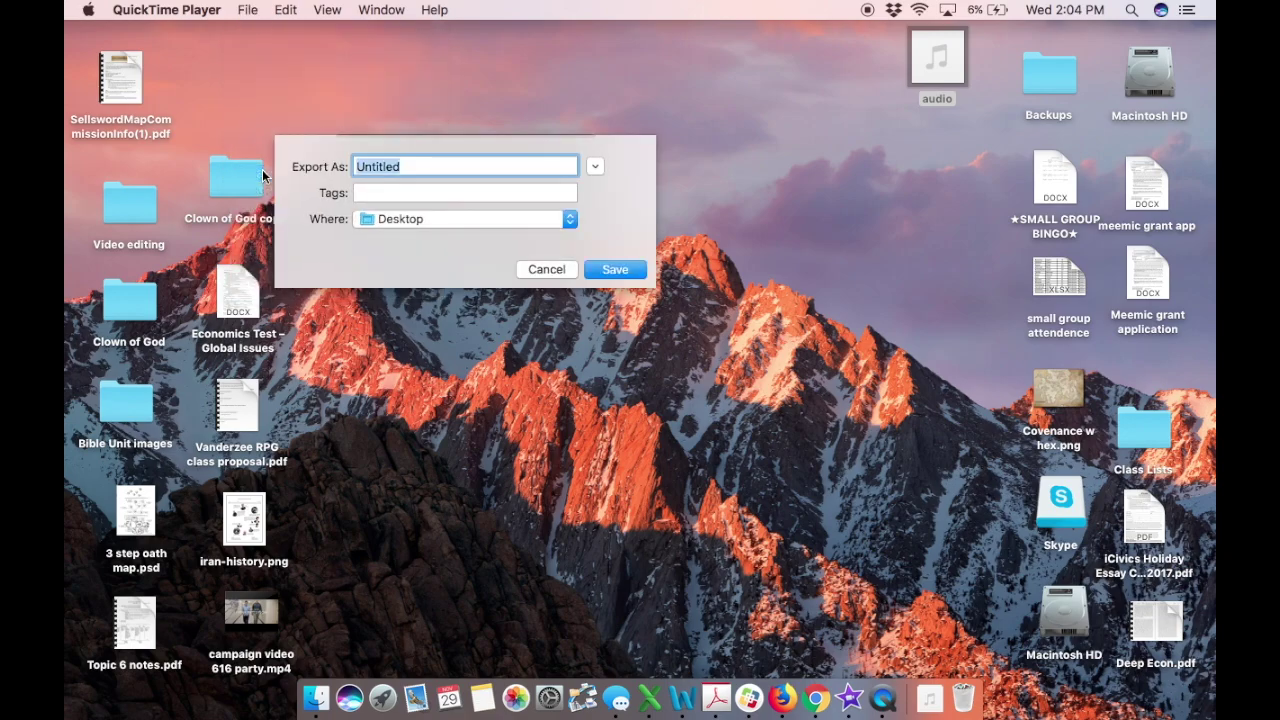
text(a)
key(BackSpace)
text(auid)
key(BackSpace)
key(BackSpace)
text(dio2)
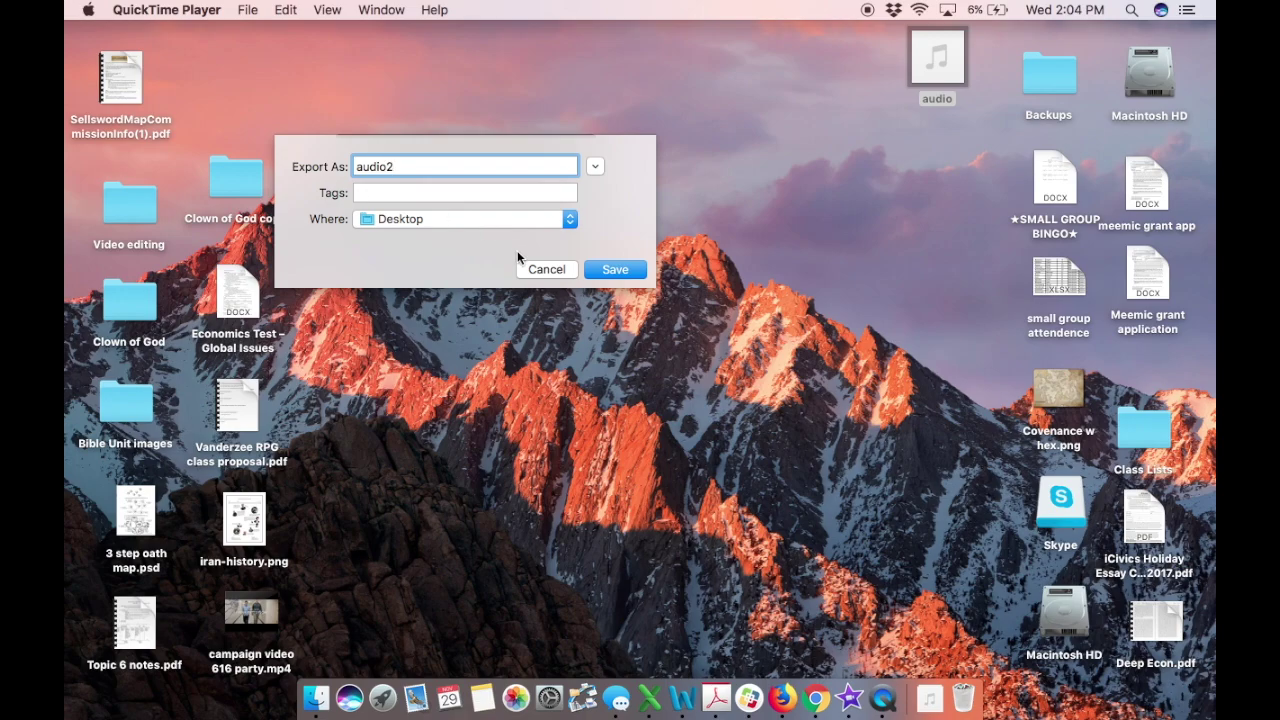
click(610, 274)
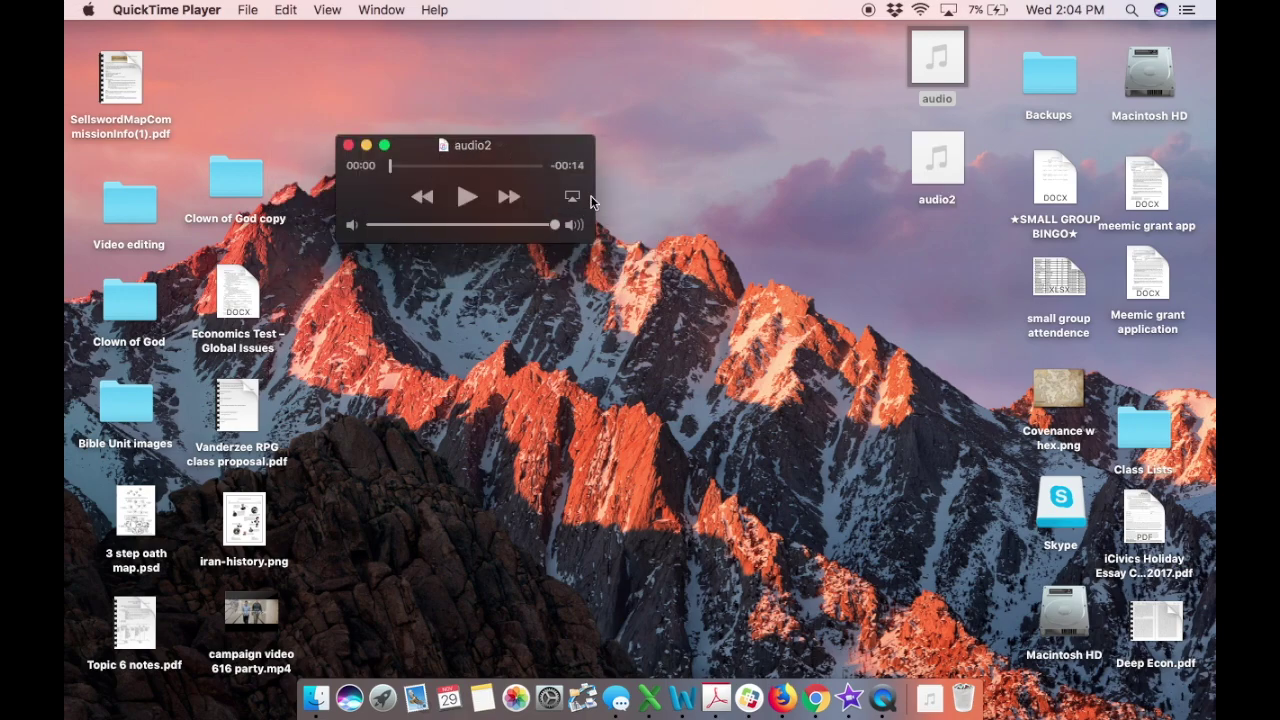
click(349, 146)
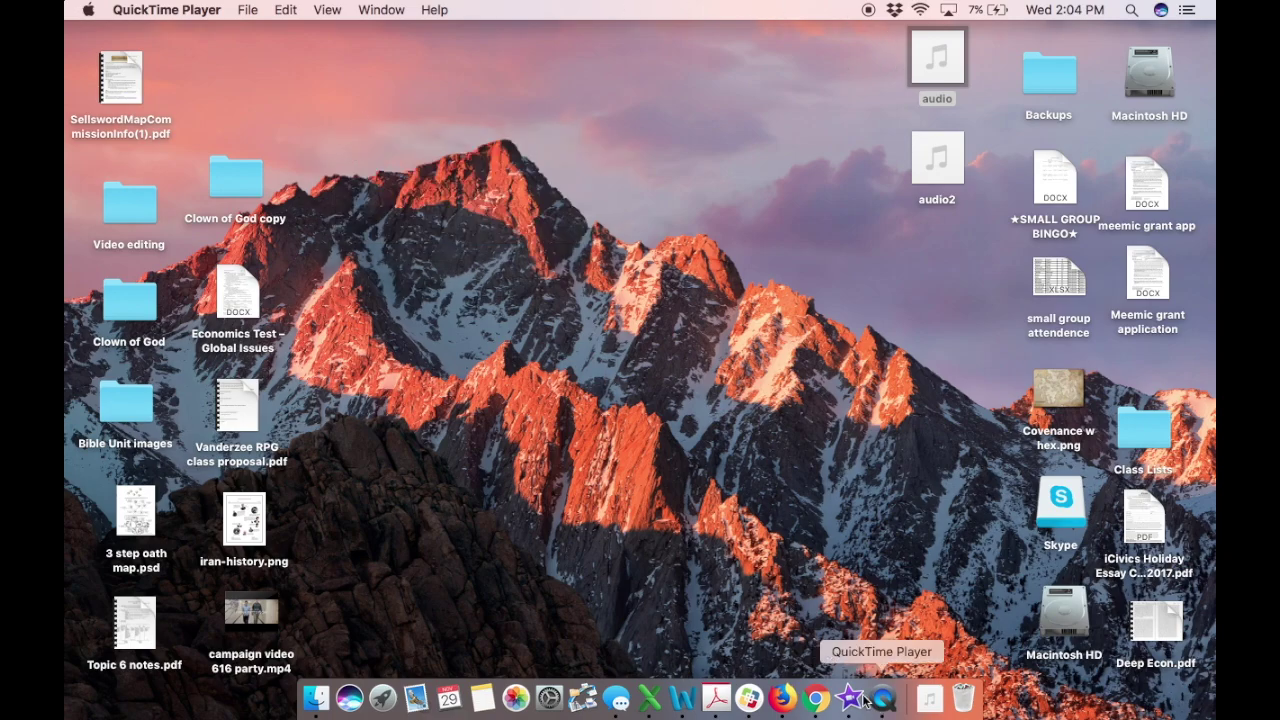
Launch iMovie through Spotlight search with 'imo'.
key(super+space)
text(imo)
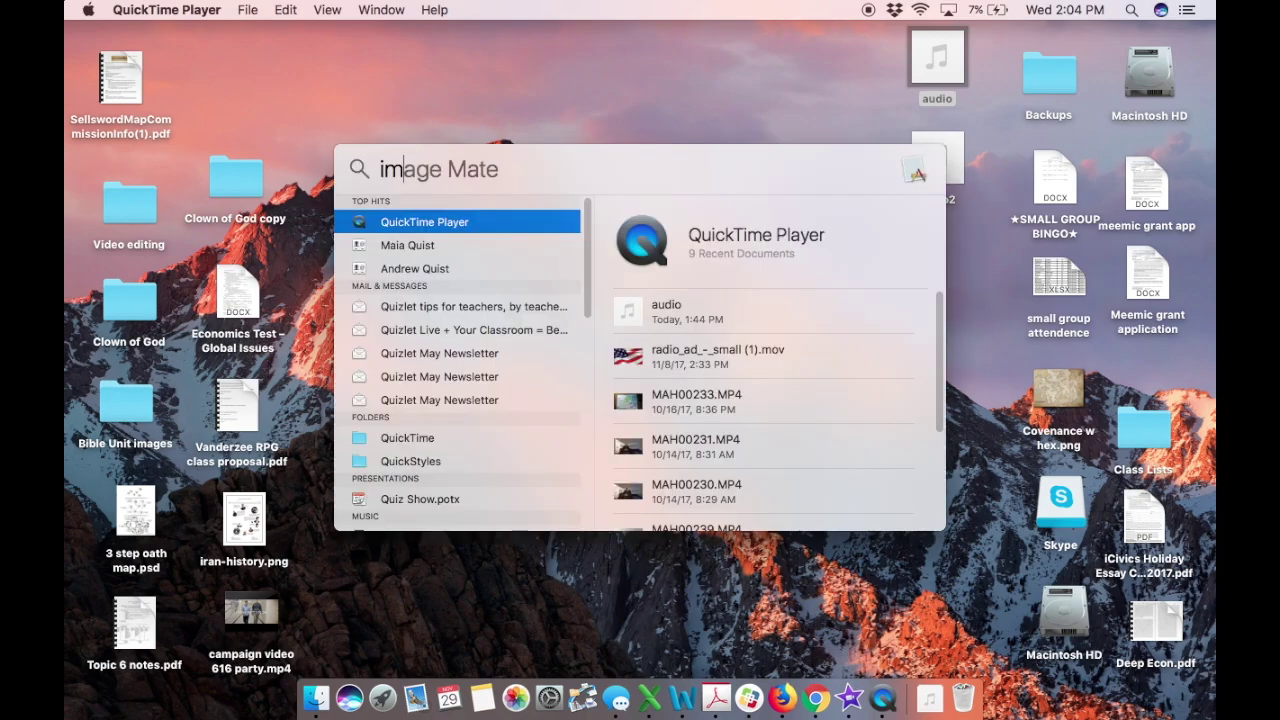
key(Return)
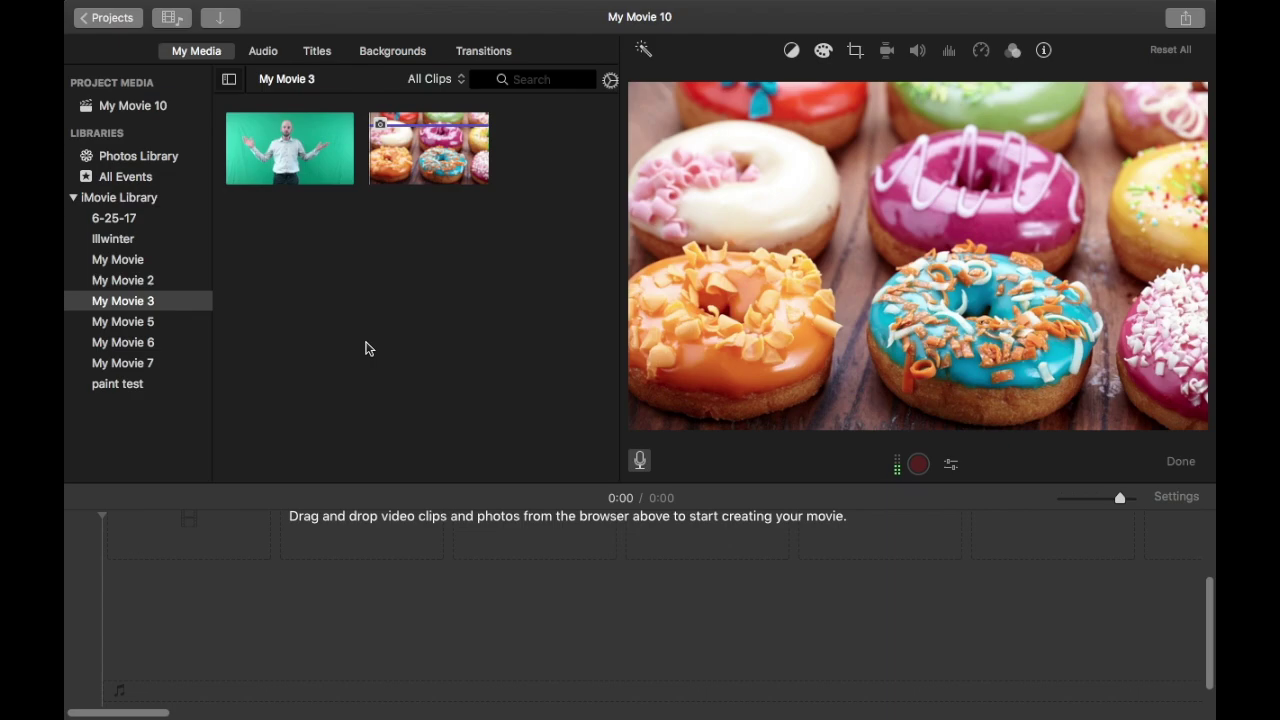
Place the playhead in the empty My Movie 10 timeline, then switch to the desktop space.
click(313, 595)
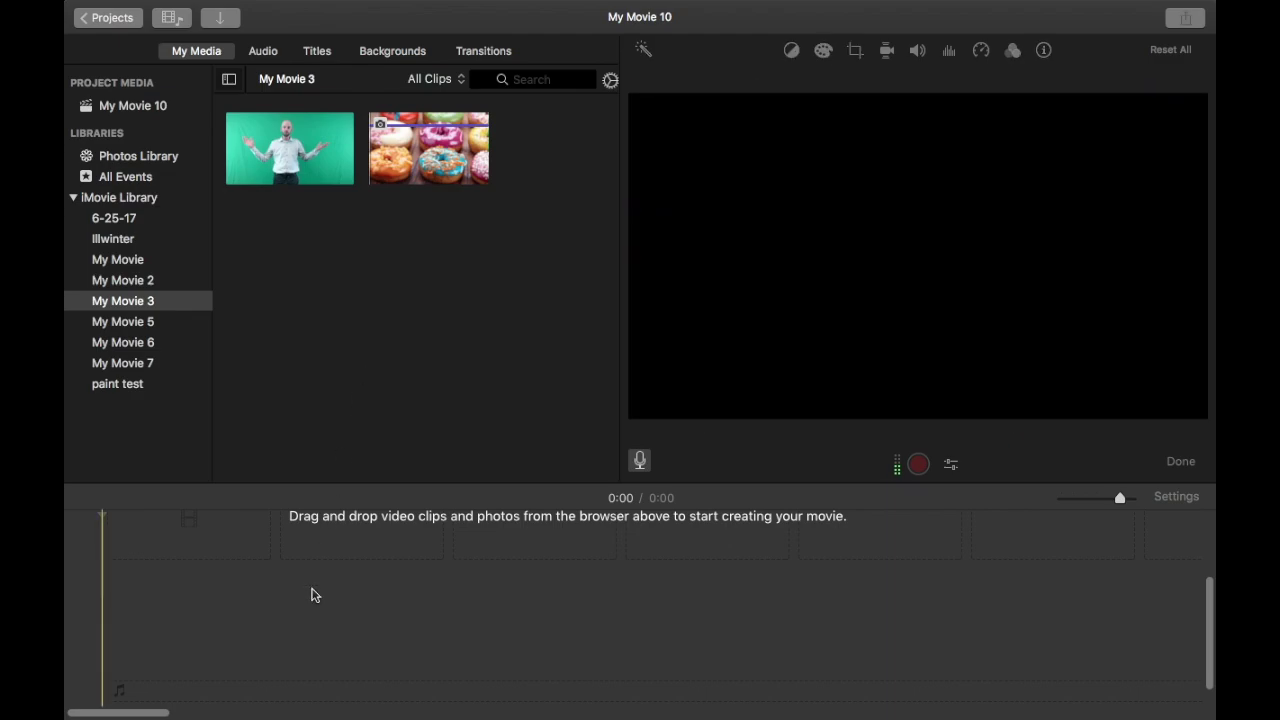
scroll(313, 595, up, 2)
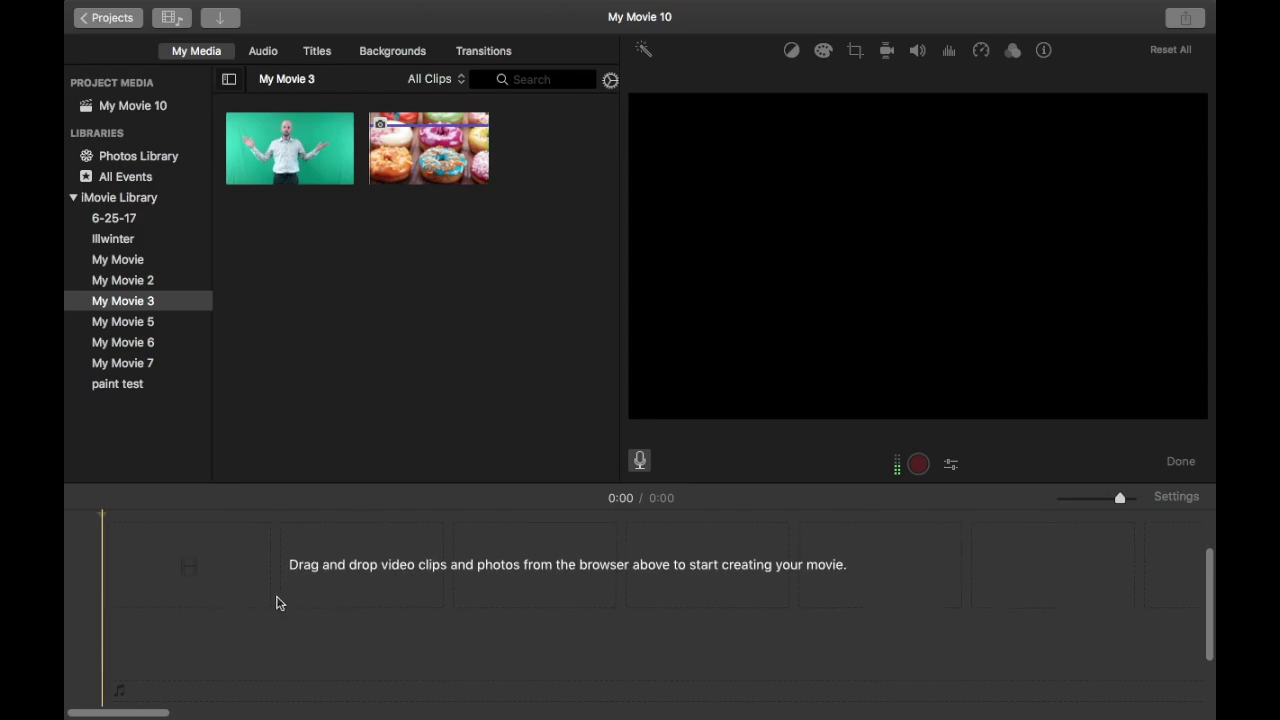
key(ctrl+Left)
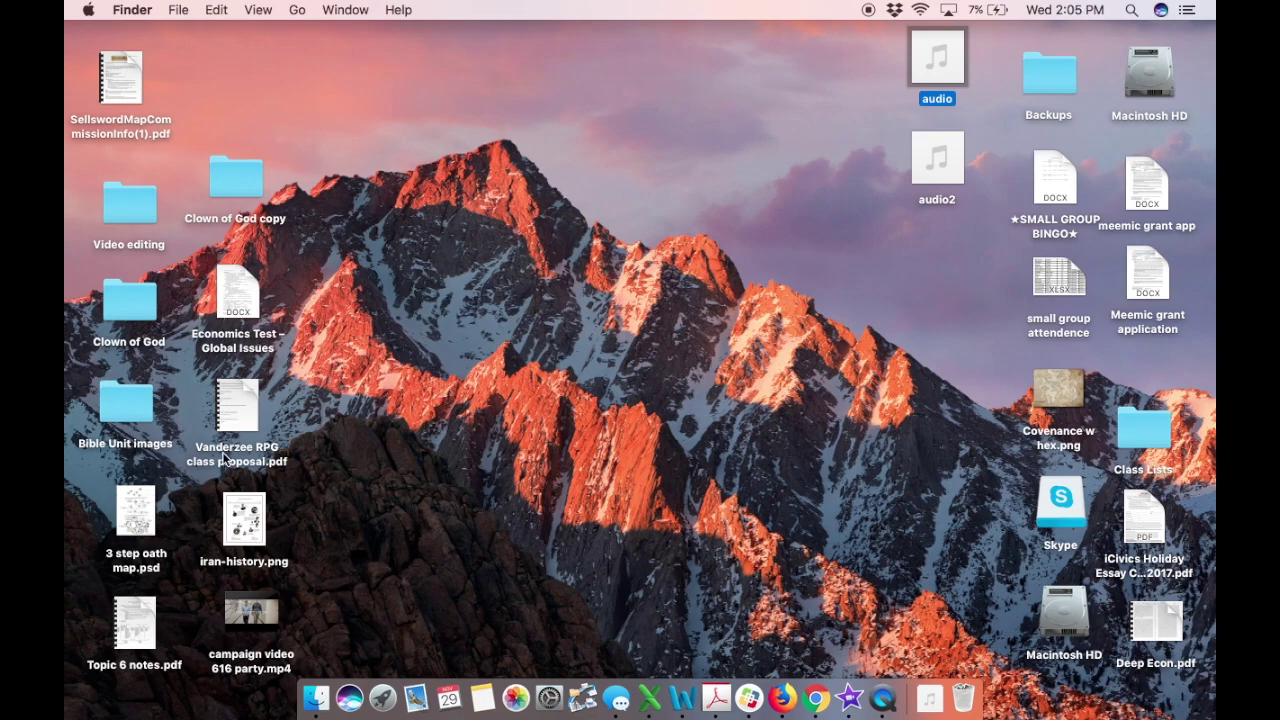
Drag iran-history.png into the timeline and set its crop to Fit to show the whole page.
click(247, 519)
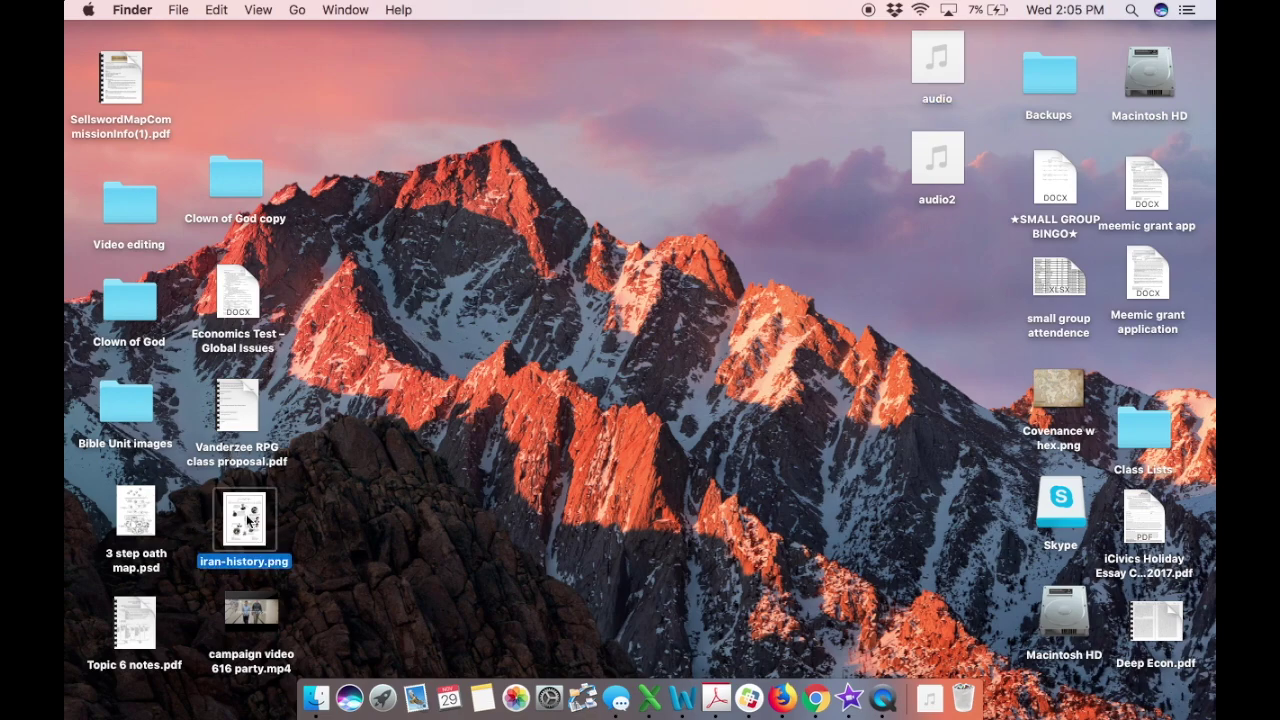
drag(247, 519, 334, 560)
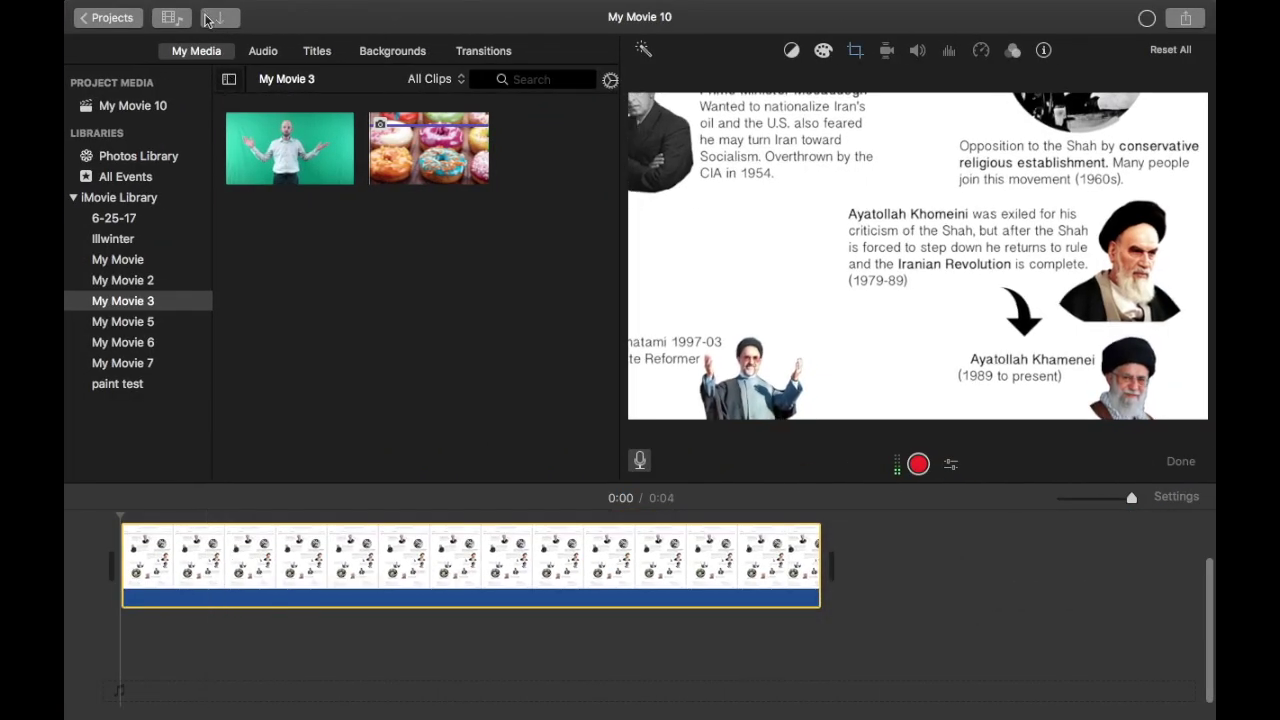
click(497, 524)
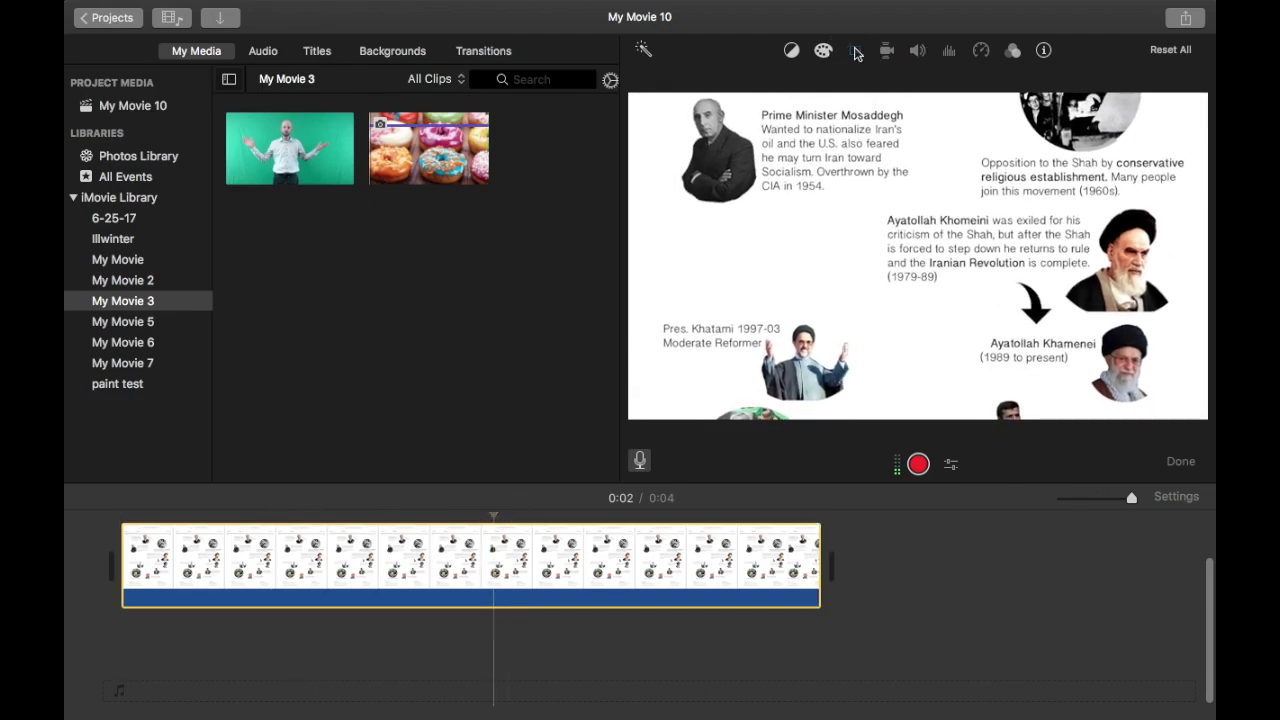
click(855, 51)
click(682, 85)
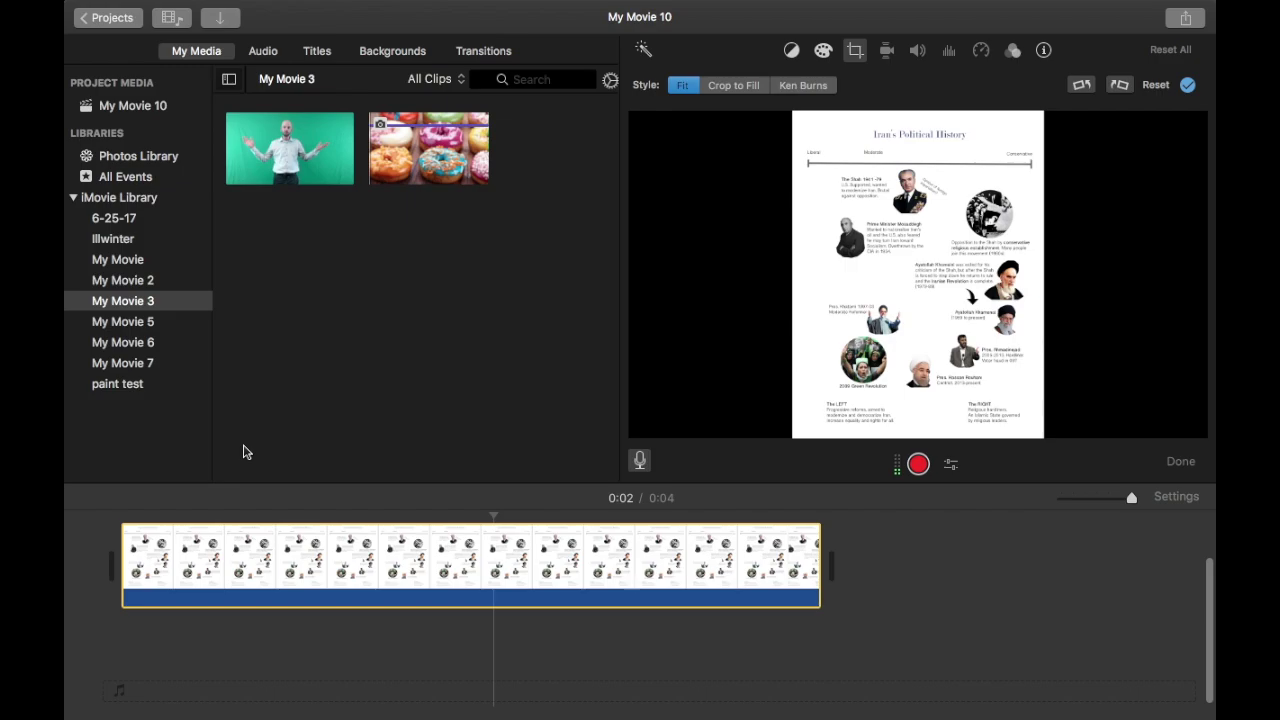
Preview the 4-second chart clip from the start and zoom the timeline out.
click(110, 515)
key(space)
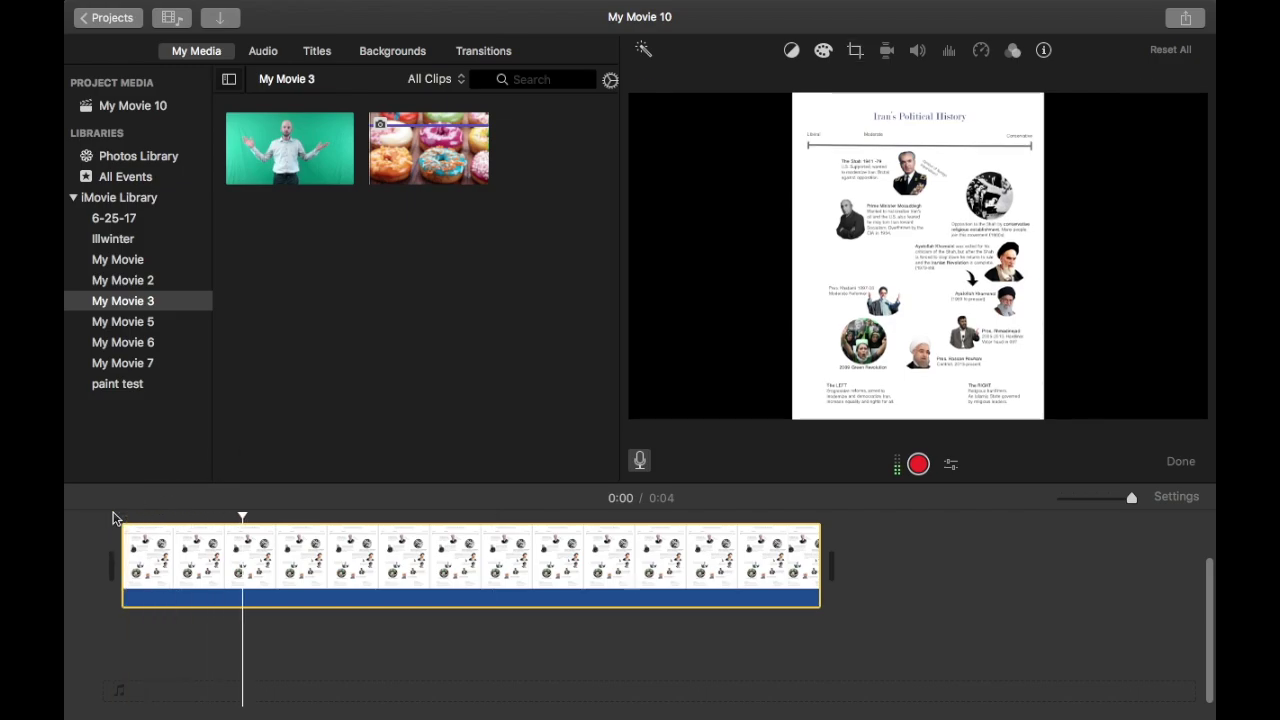
key(space)
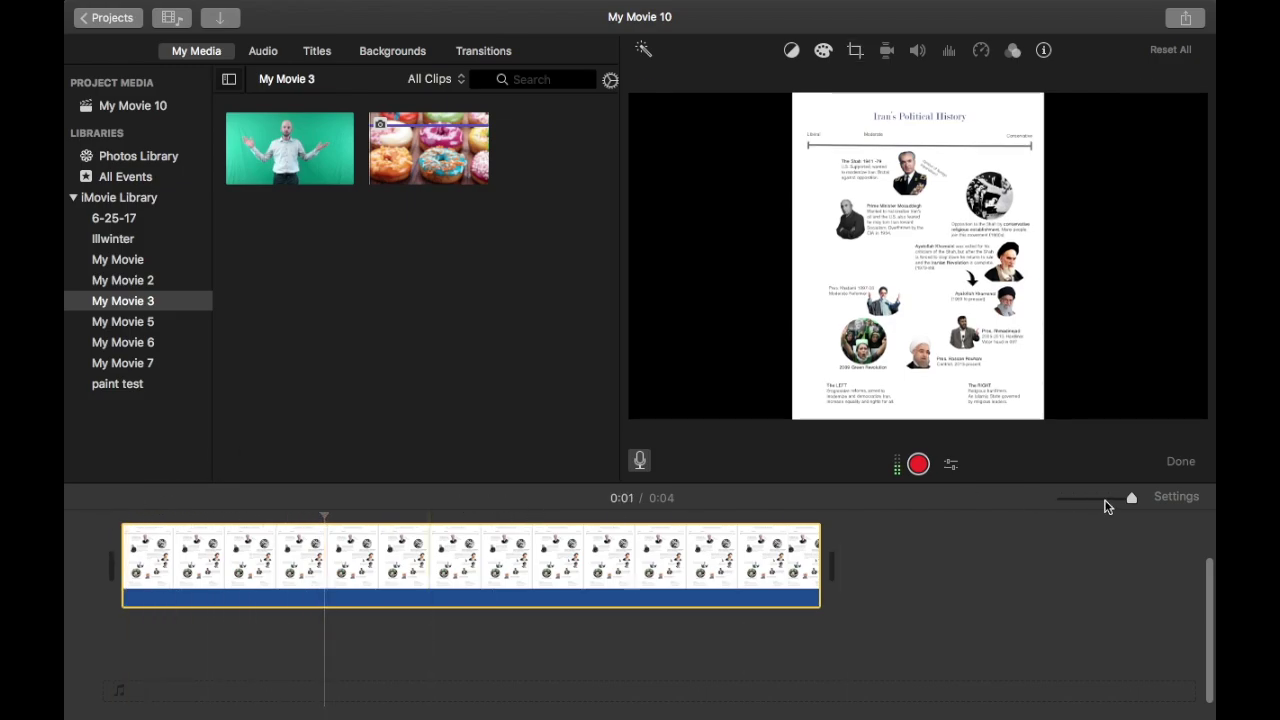
click(1107, 507)
drag(1108, 504, 1098, 508)
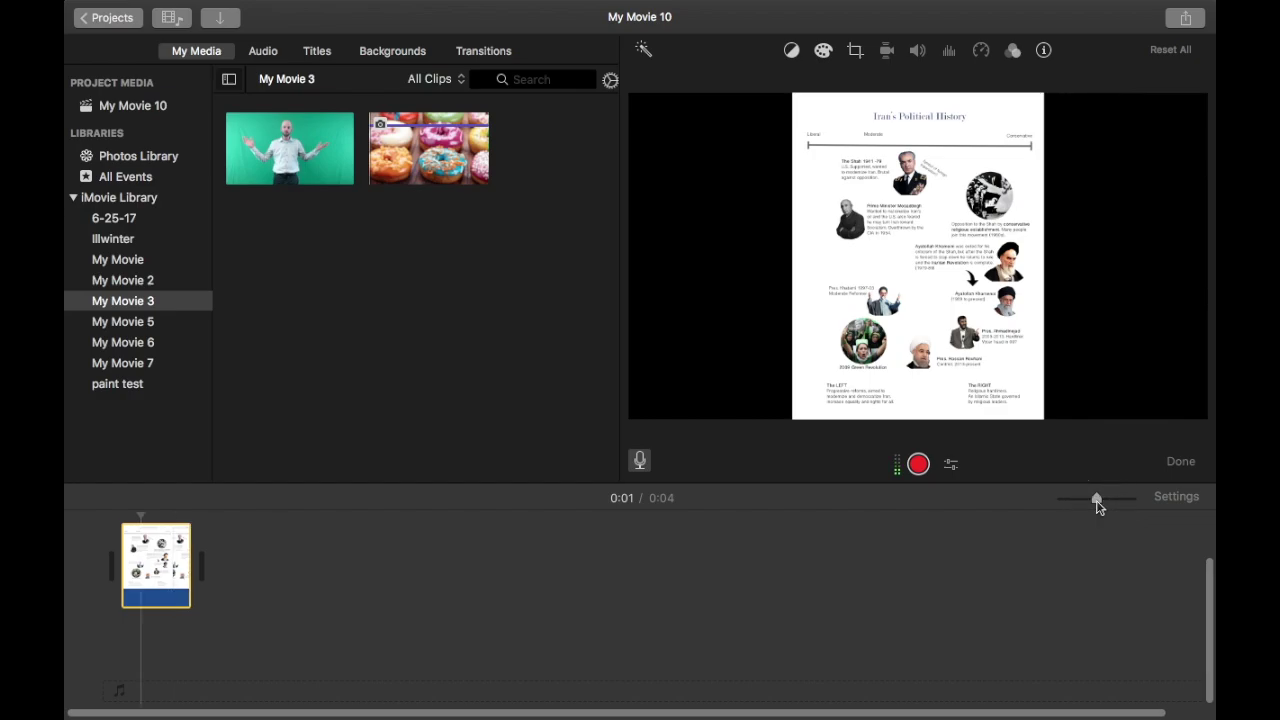
Stretch the chart clip to about one minute so the project runs 1:04, and view the Share options.
drag(190, 580, 1186, 528)
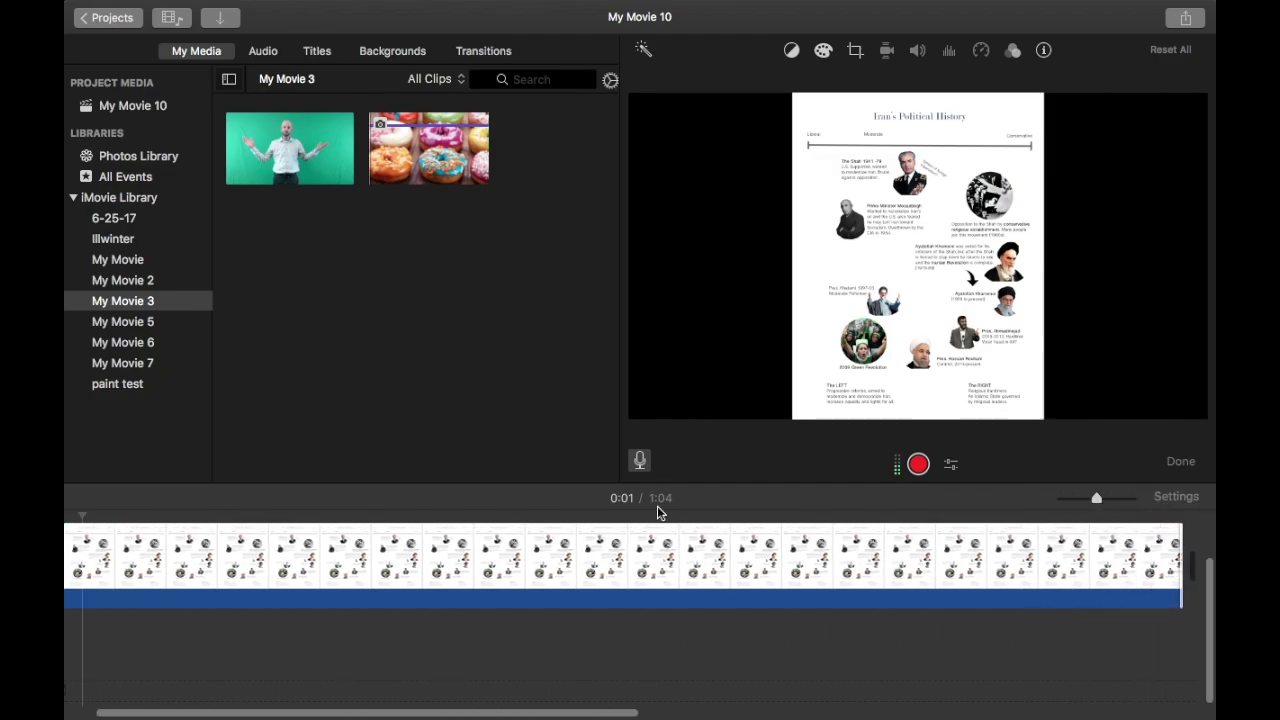
scroll(491, 611, left, 10)
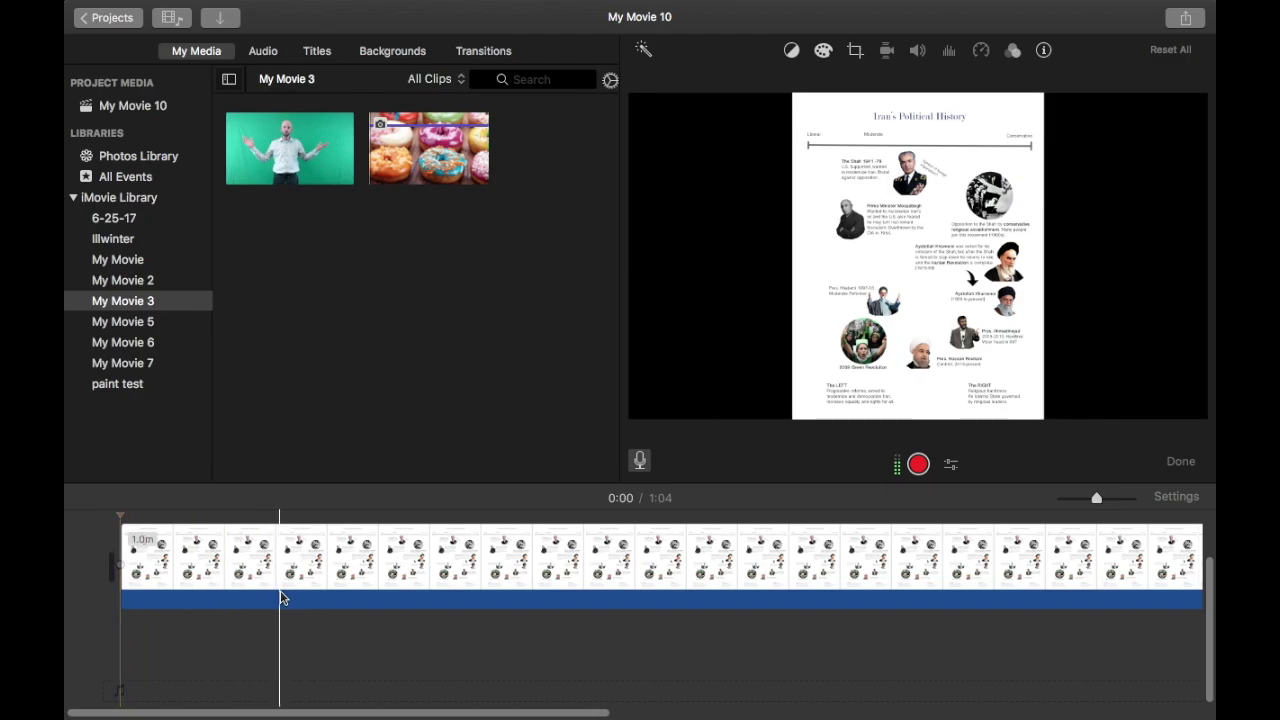
scroll(282, 597, right, 1)
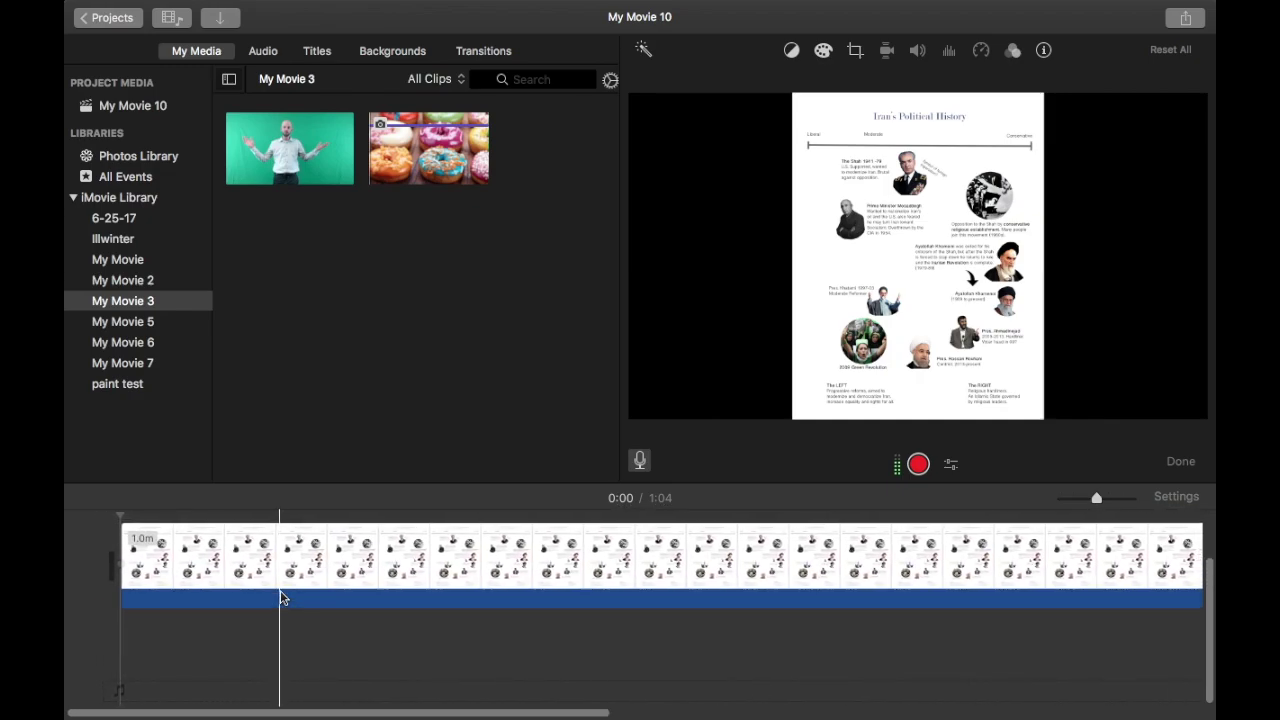
click(1188, 20)
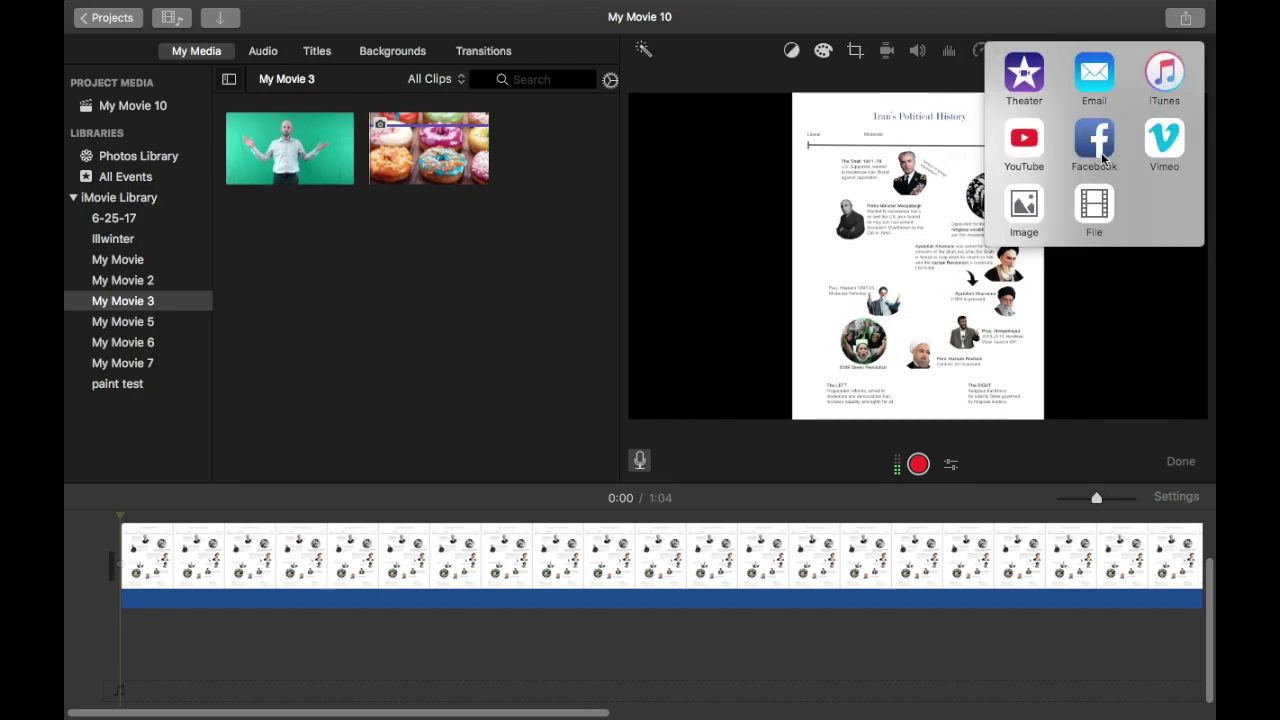
mouse_move(886, 40)
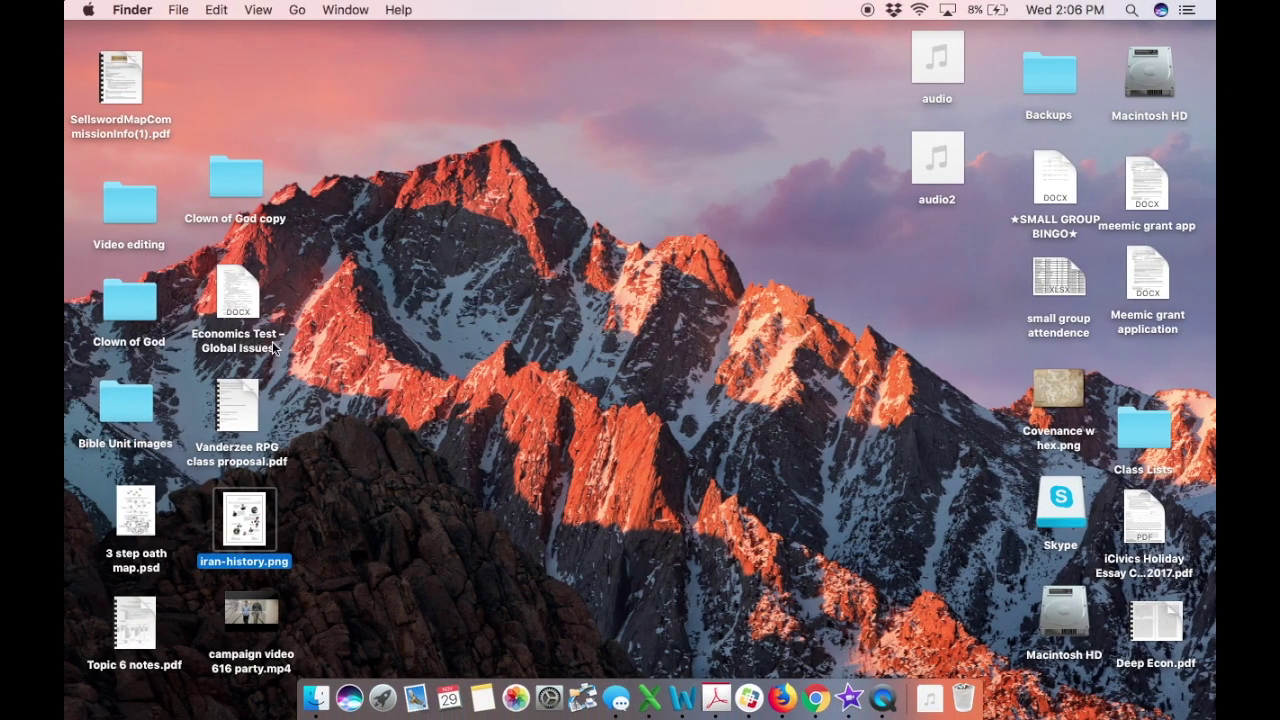
Drag the 04_-_Collage (1) song from Downloads into the timeline beneath the chart clip.
click(929, 698)
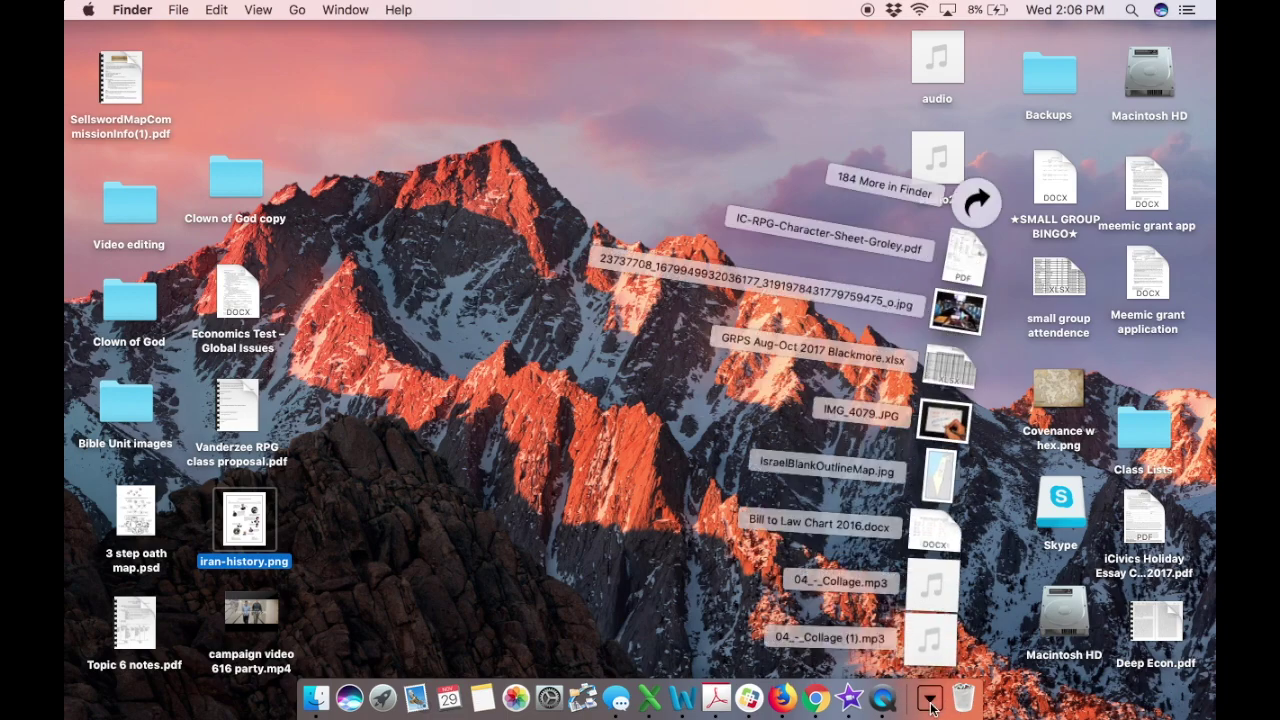
key(Escape)
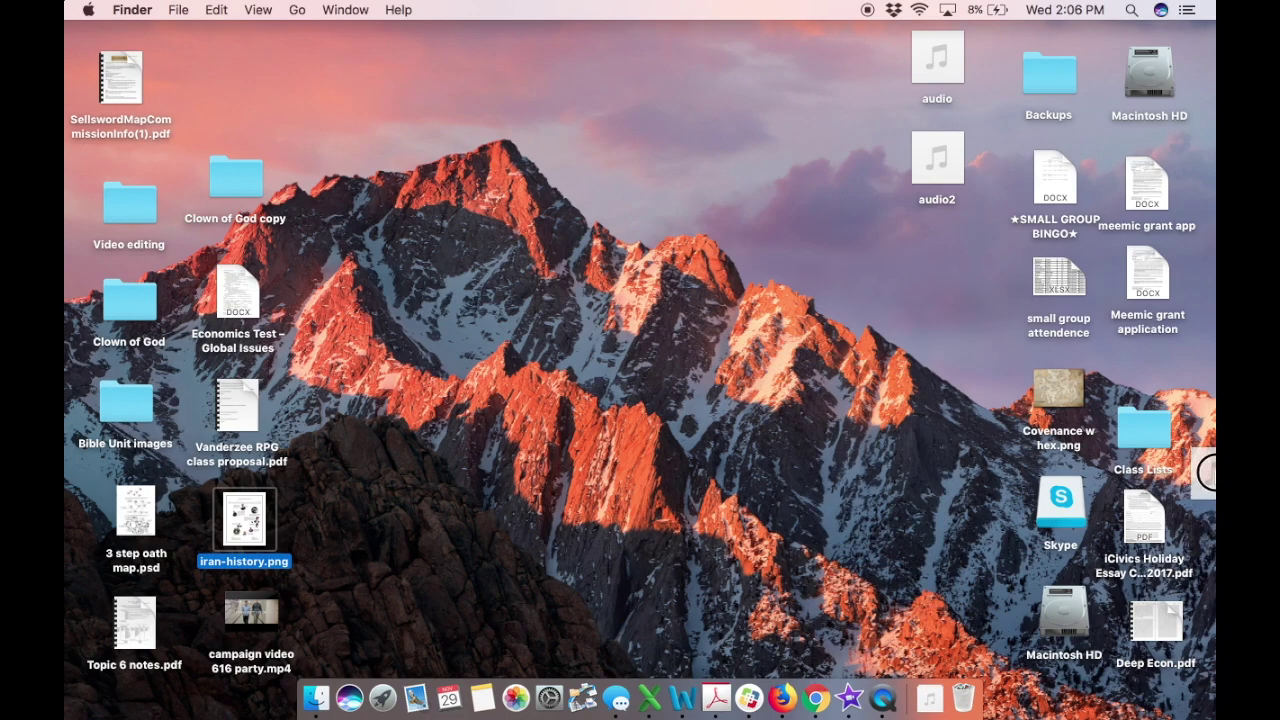
key(ctrl+Right)
drag(1205, 472, 110, 677)
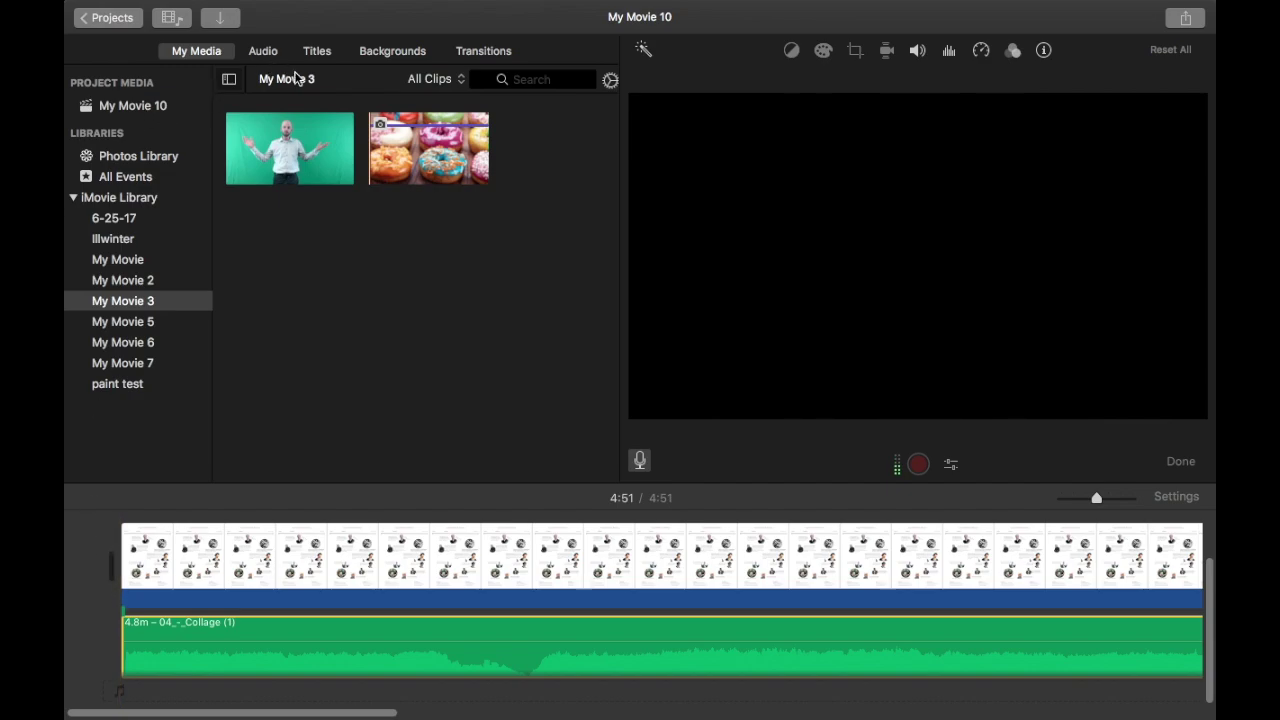
click(262, 50)
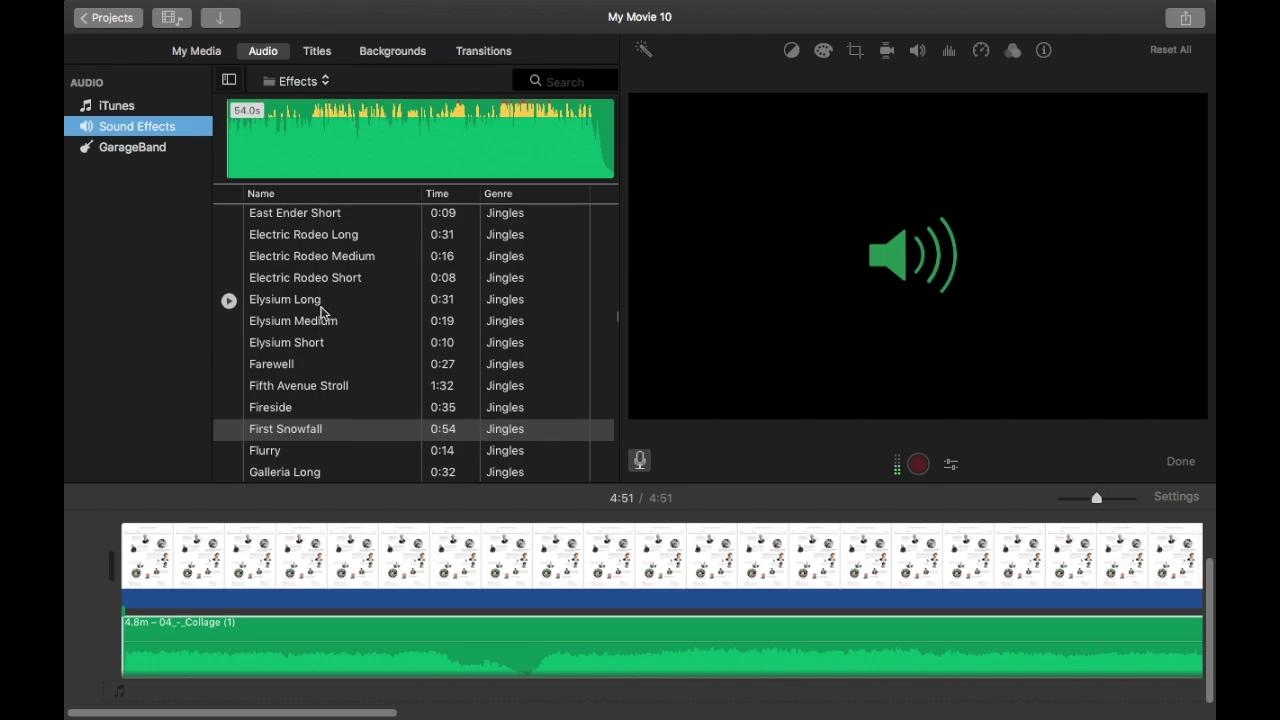
Trim the Collage song to about 13.2 seconds, returning the project to 1:04.
click(118, 542)
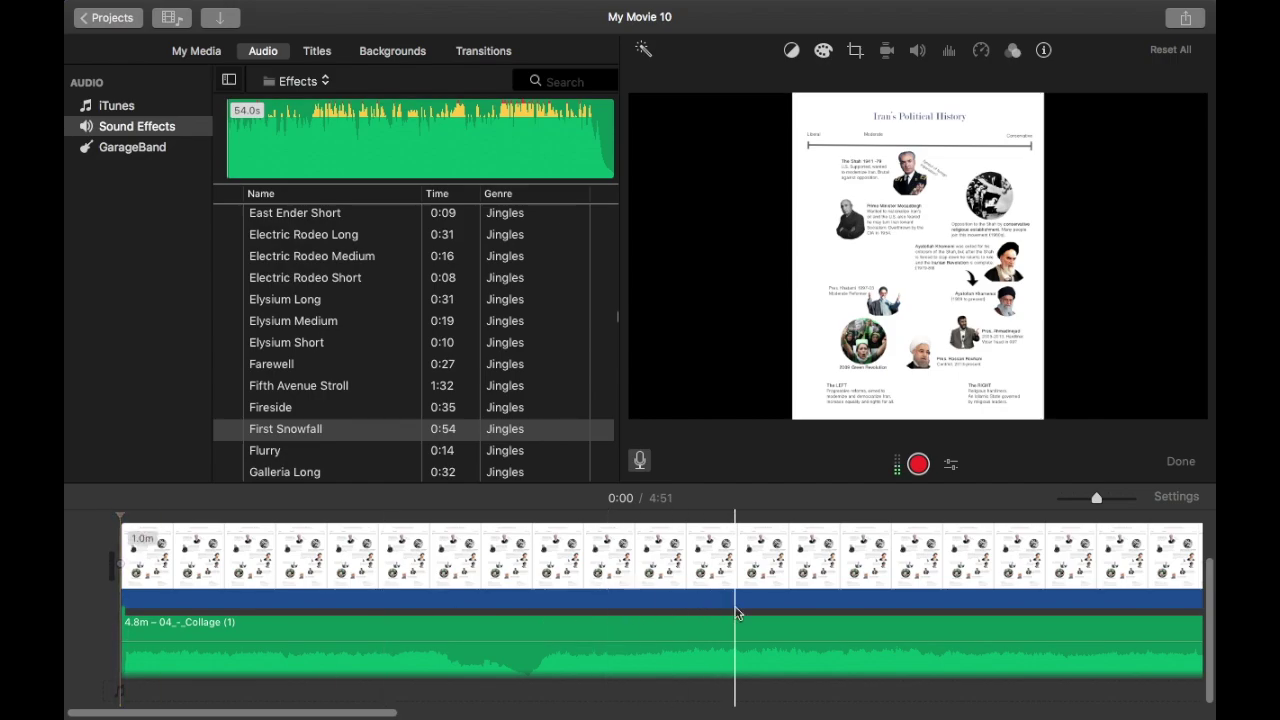
scroll(736, 610, right, 10)
scroll(735, 612, right, 10)
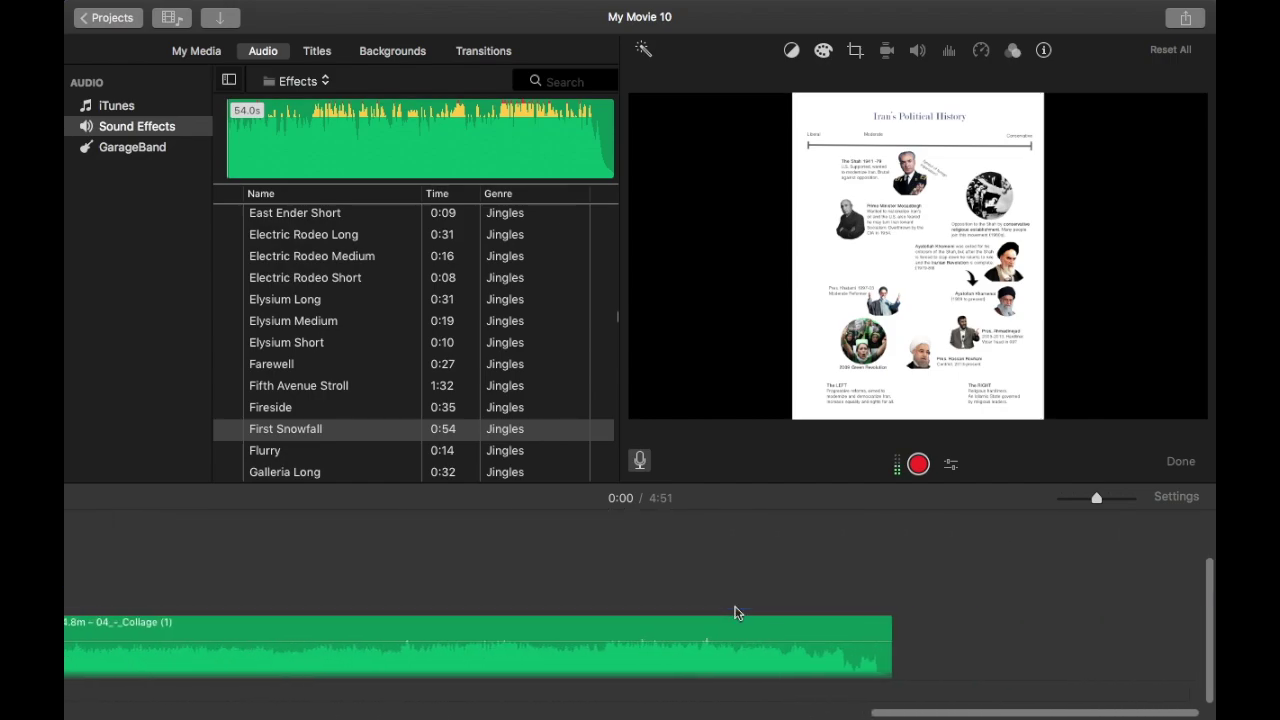
drag(895, 618, 285, 622)
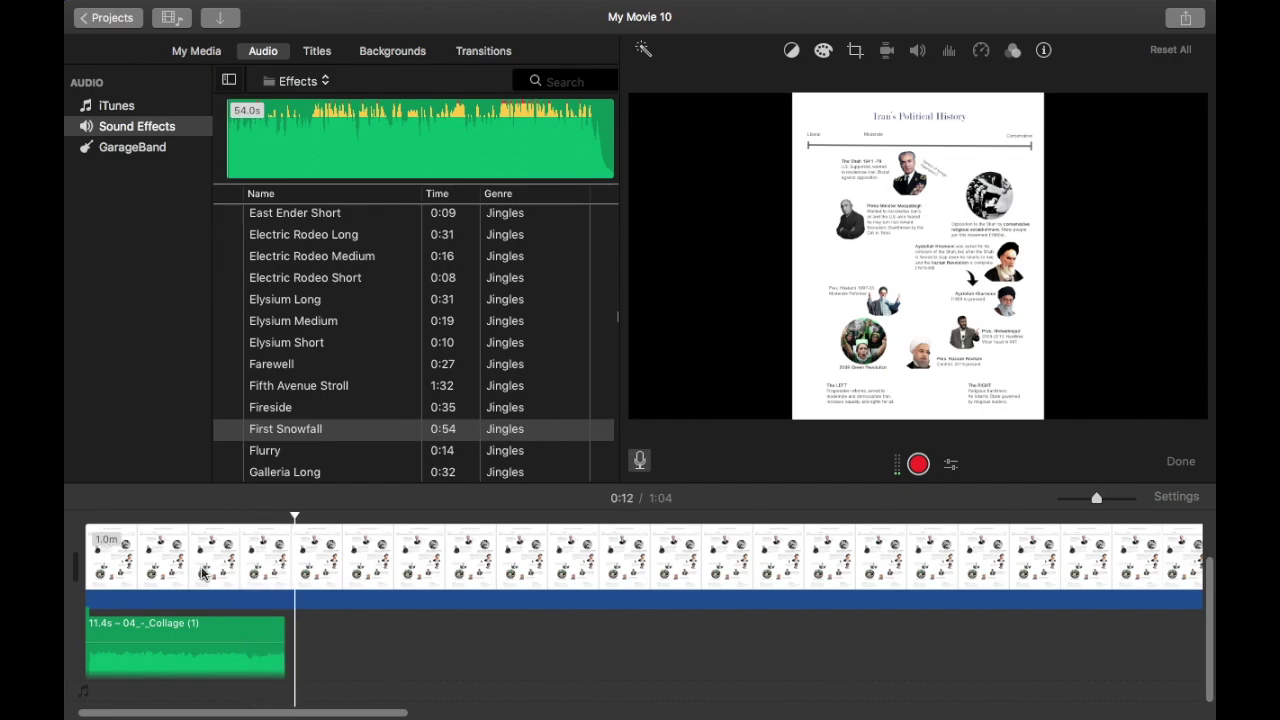
drag(285, 630, 314, 630)
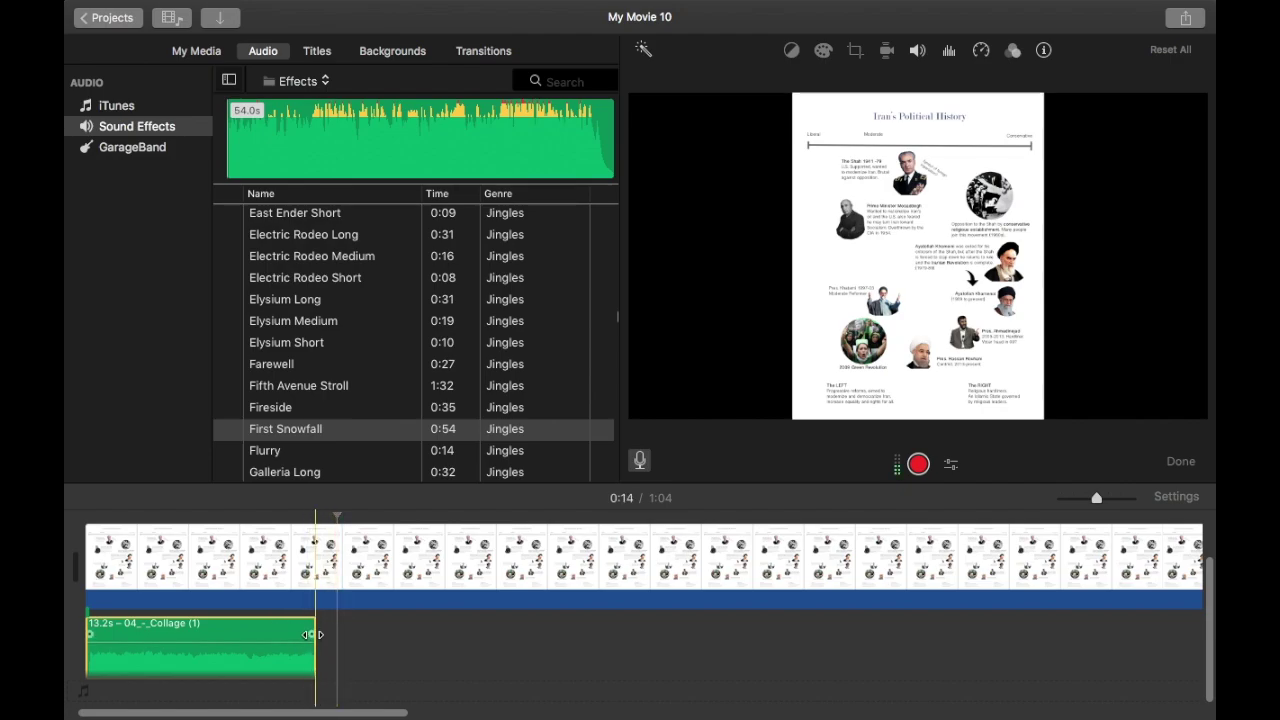
click(313, 635)
scroll(360, 634, right, 2)
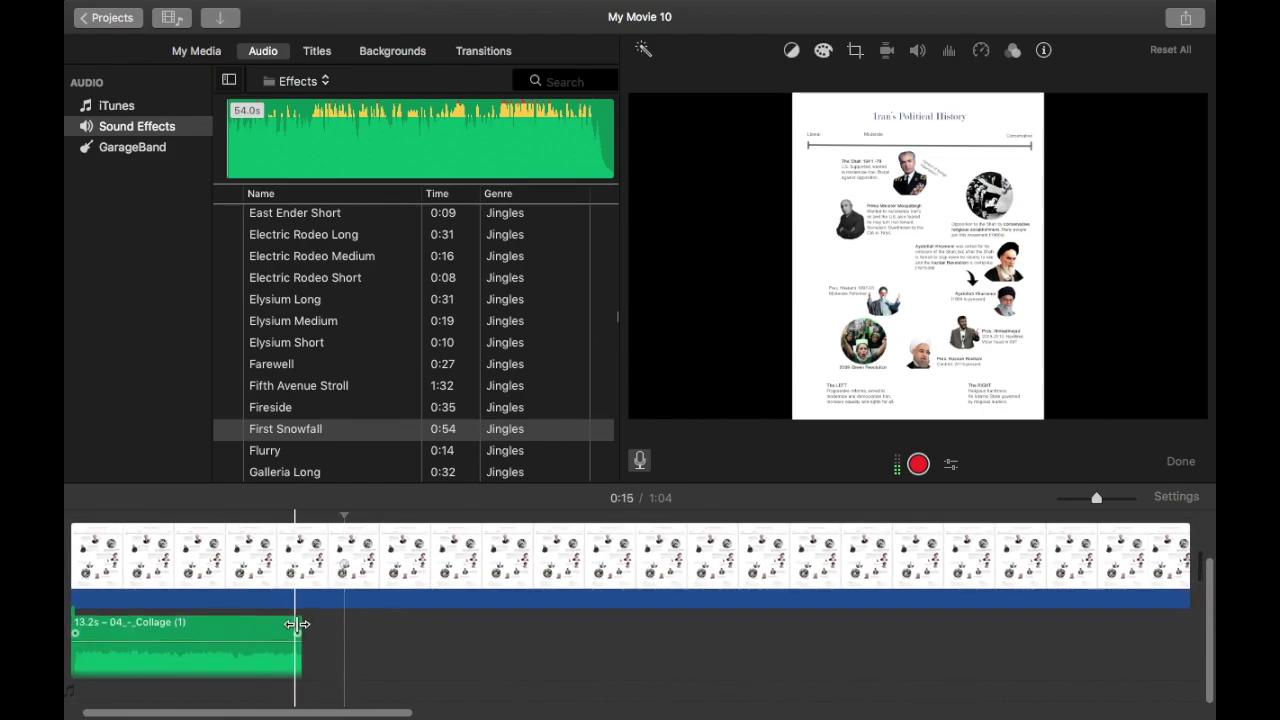
drag(298, 634, 146, 649)
Fade out the Collage song's end and lower its volume, then switch to the desktop.
click(74, 636)
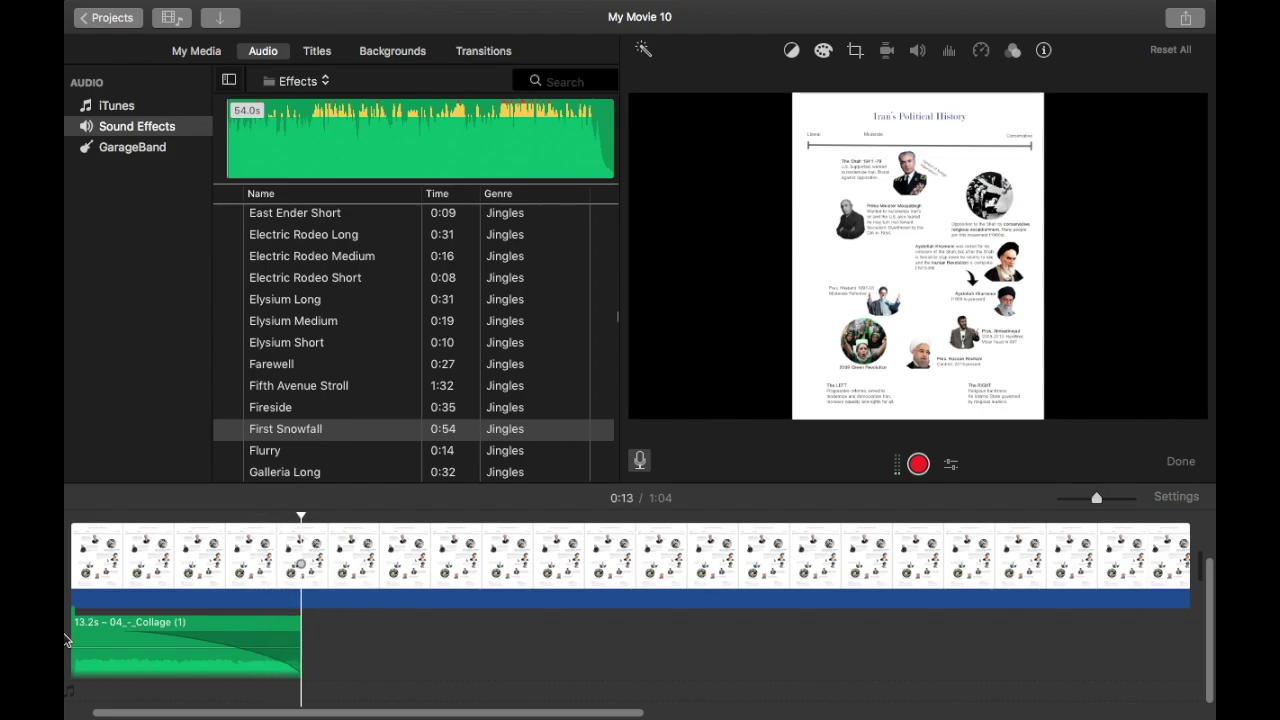
click(240, 627)
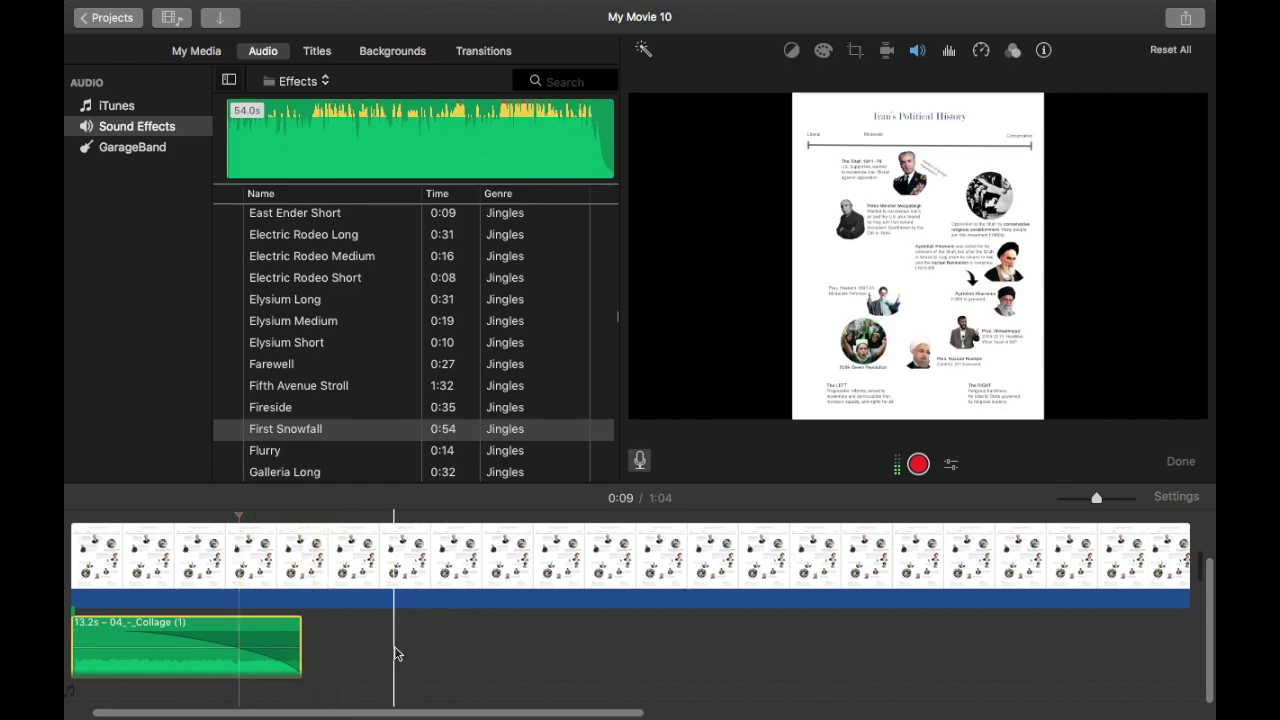
key(ctrl+Left)
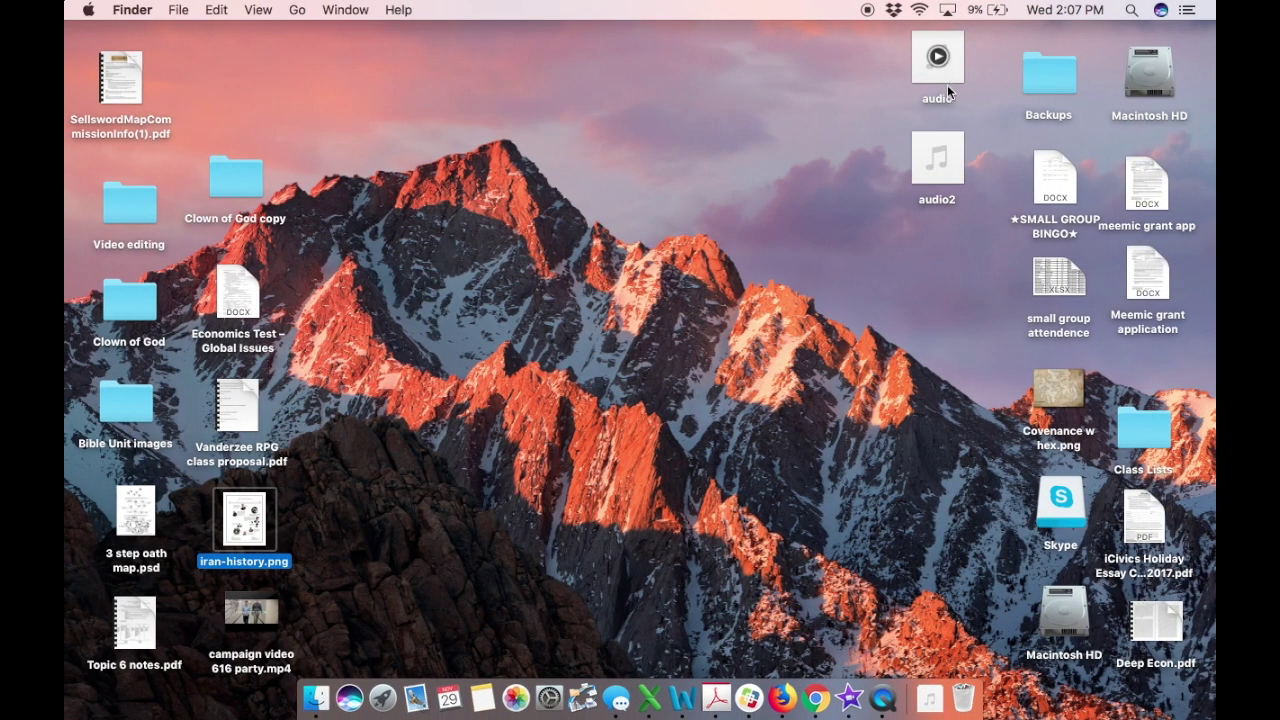
Drag the 13.6-second audio2 clip into the timeline and preview it from around 0:15.
click(941, 181)
mouse_move(941, 181)
mouse_down()
mouse_move(1060, 318)
mouse_move(1201, 330)
mouse_move(1203, 385)
mouse_move(694, 486)
mouse_move(417, 691)
mouse_move(258, 697)
mouse_move(229, 666)
mouse_up()
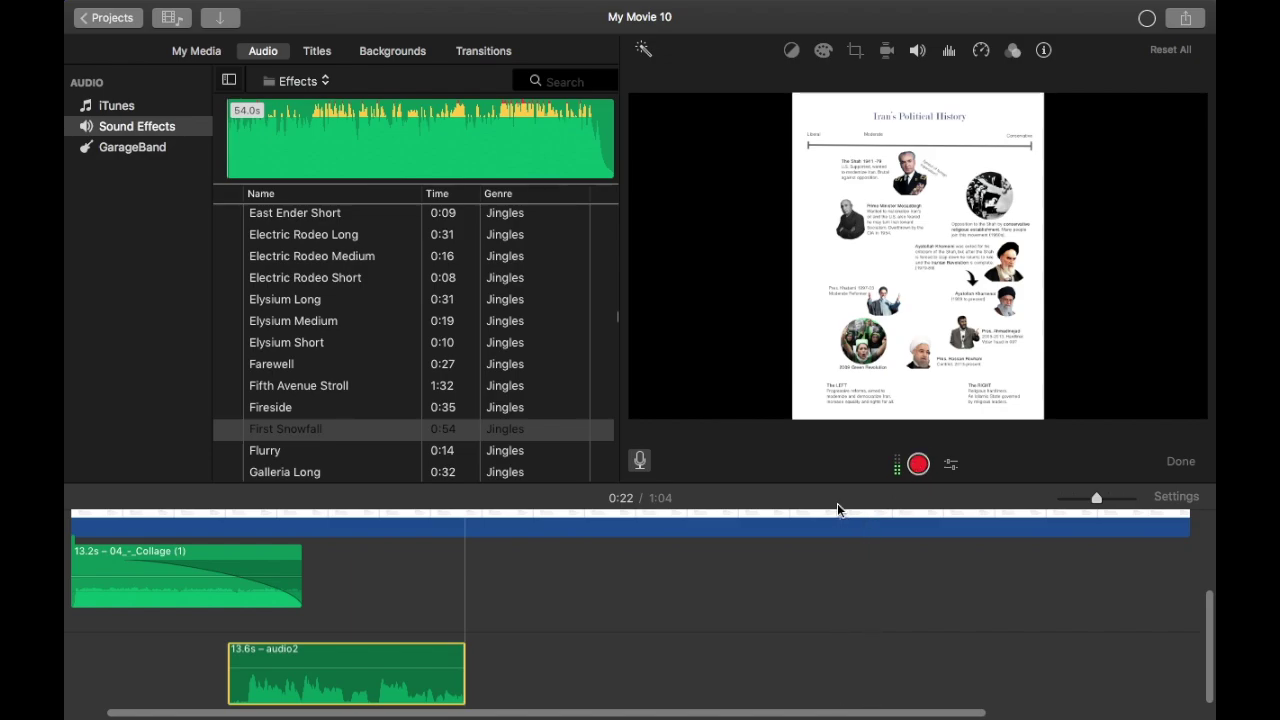
click(334, 626)
key(space)
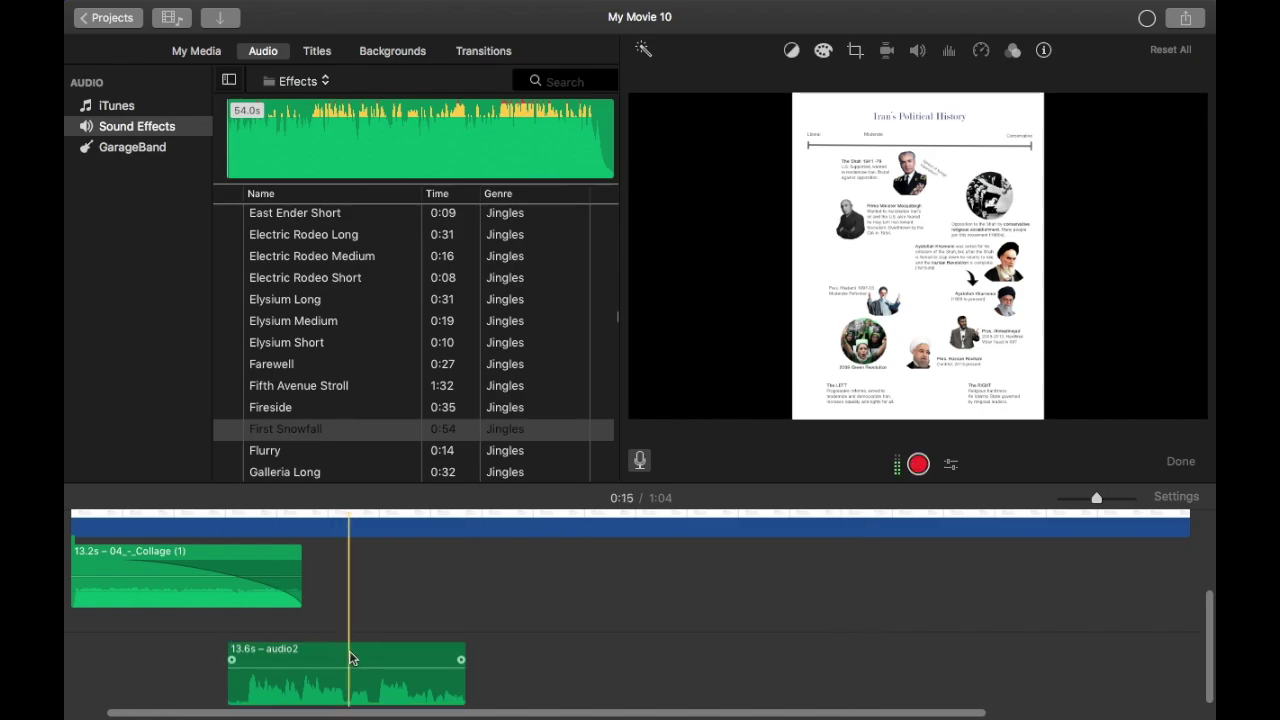
Trim the audio2 recording to 12.6 seconds and butt it against the end of the Collage song.
drag(350, 658, 421, 577)
click(303, 573)
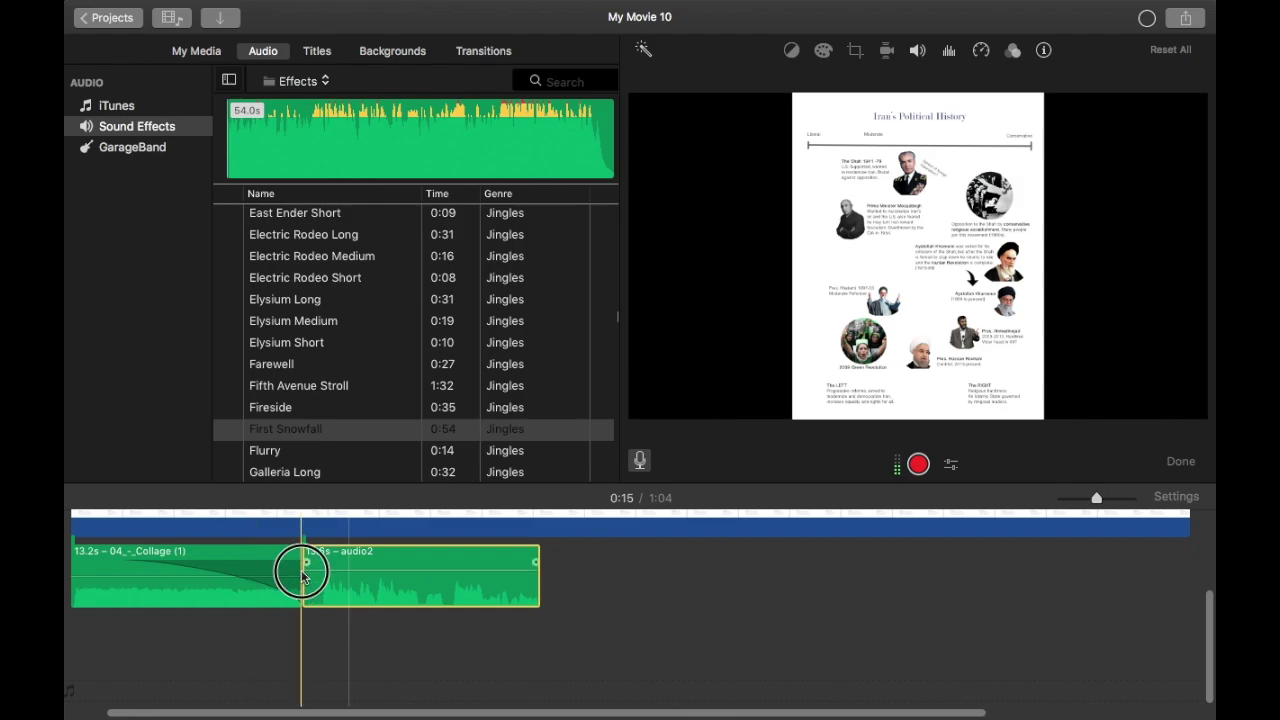
drag(303, 573, 322, 588)
click(305, 585)
drag(380, 552, 365, 566)
click(234, 647)
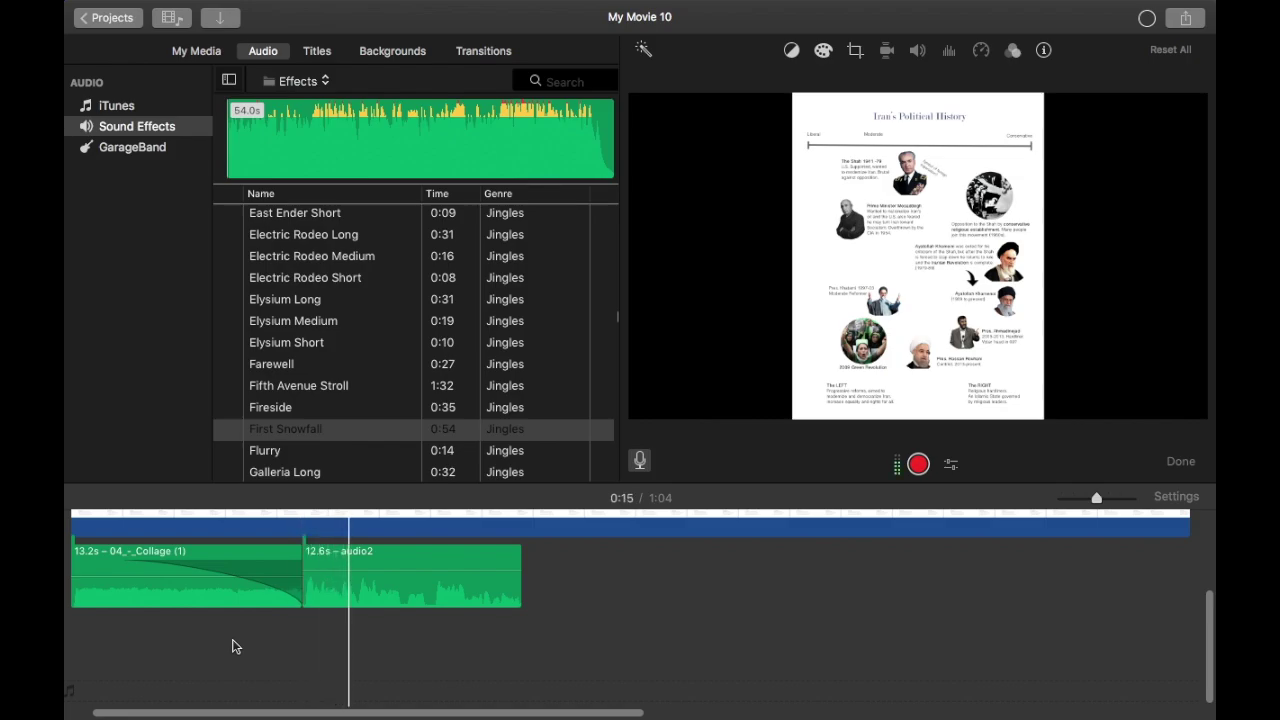
Split the audio2 clip at the chosen playhead position, leaving a 7.2-second first part.
click(428, 586)
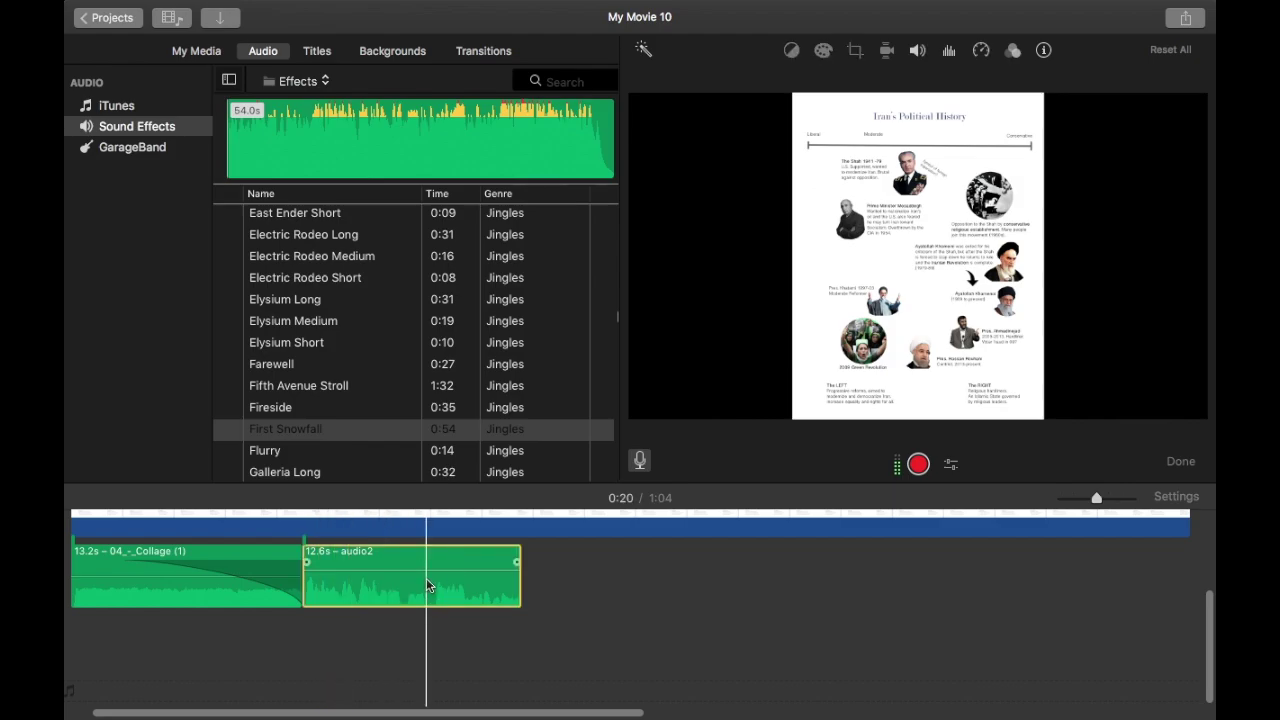
click(429, 580)
click(409, 579)
key(space)
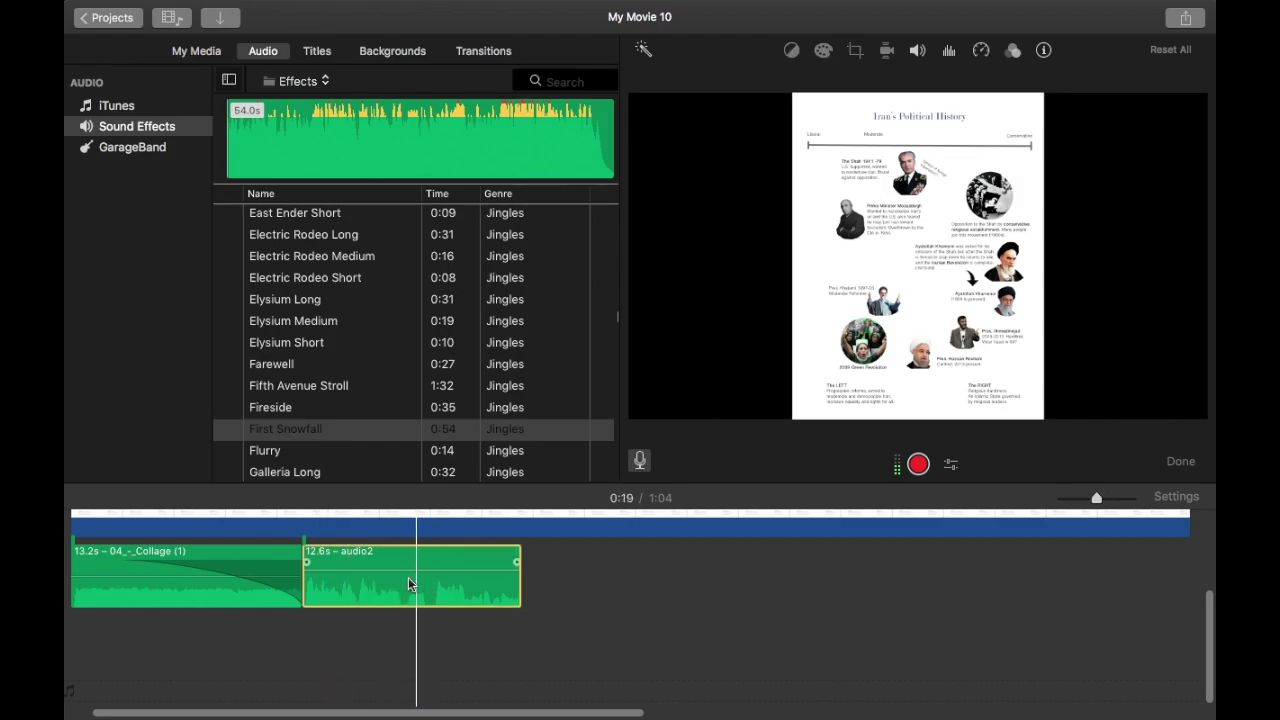
key(super+b)
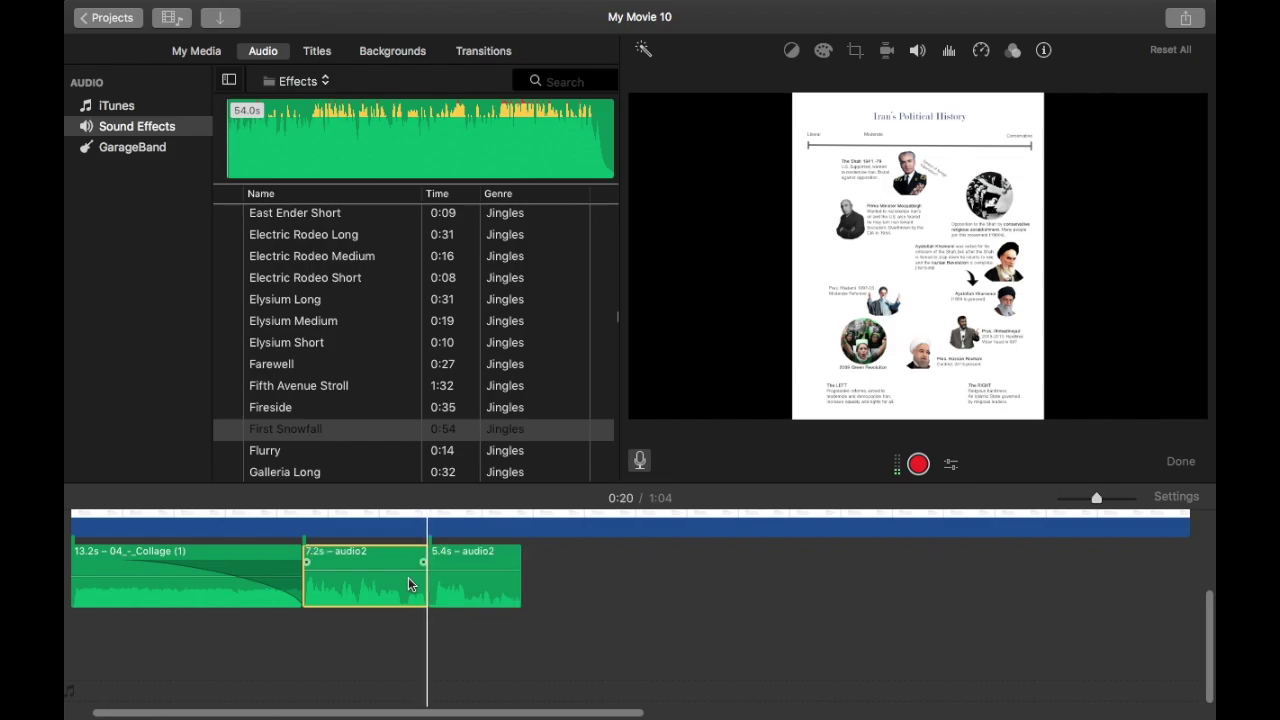
Split the 5.4s piece, delete the unwanted part, and slide the 2.9s remnant against audio2.
click(471, 590)
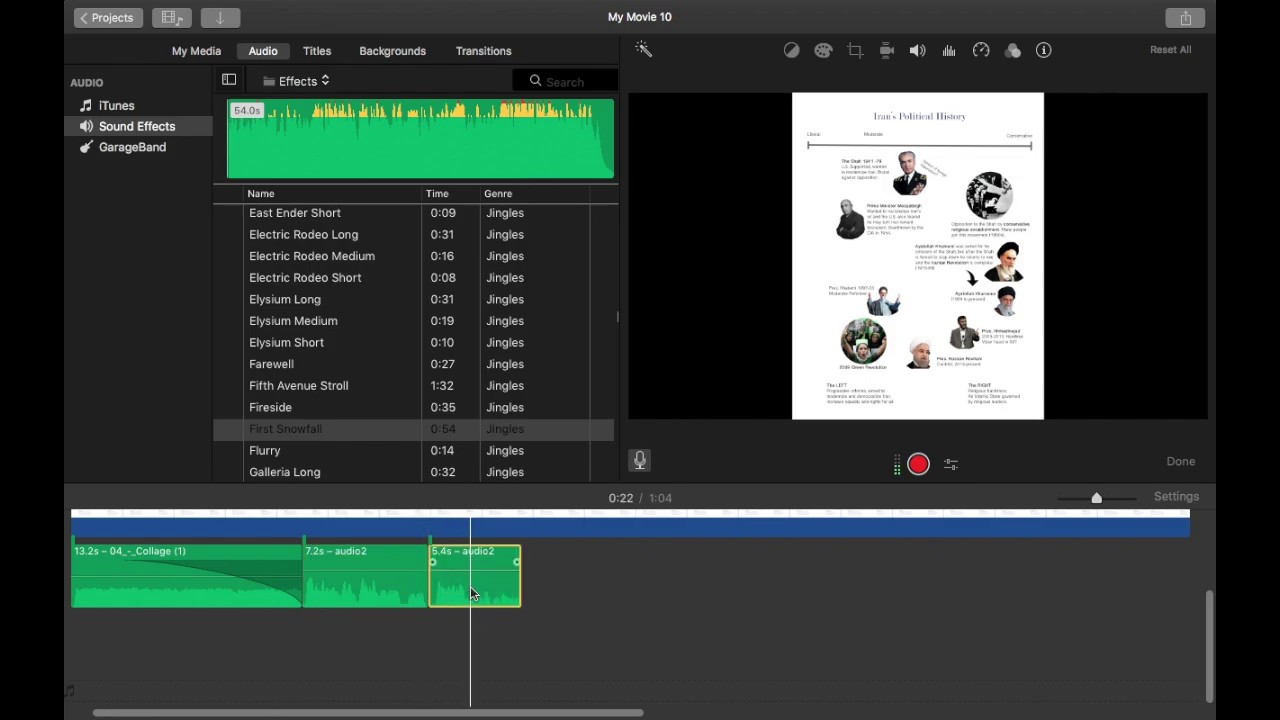
key(super+b)
key(Delete)
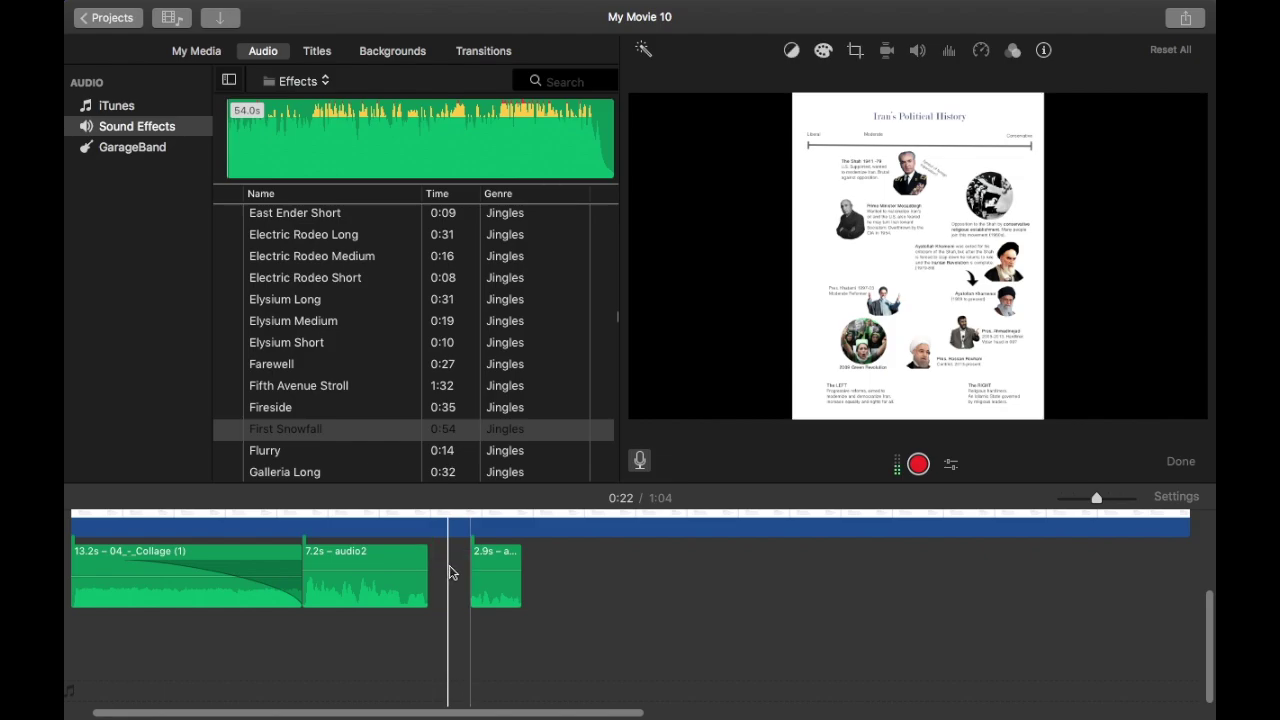
click(497, 560)
drag(497, 560, 462, 556)
click(503, 560)
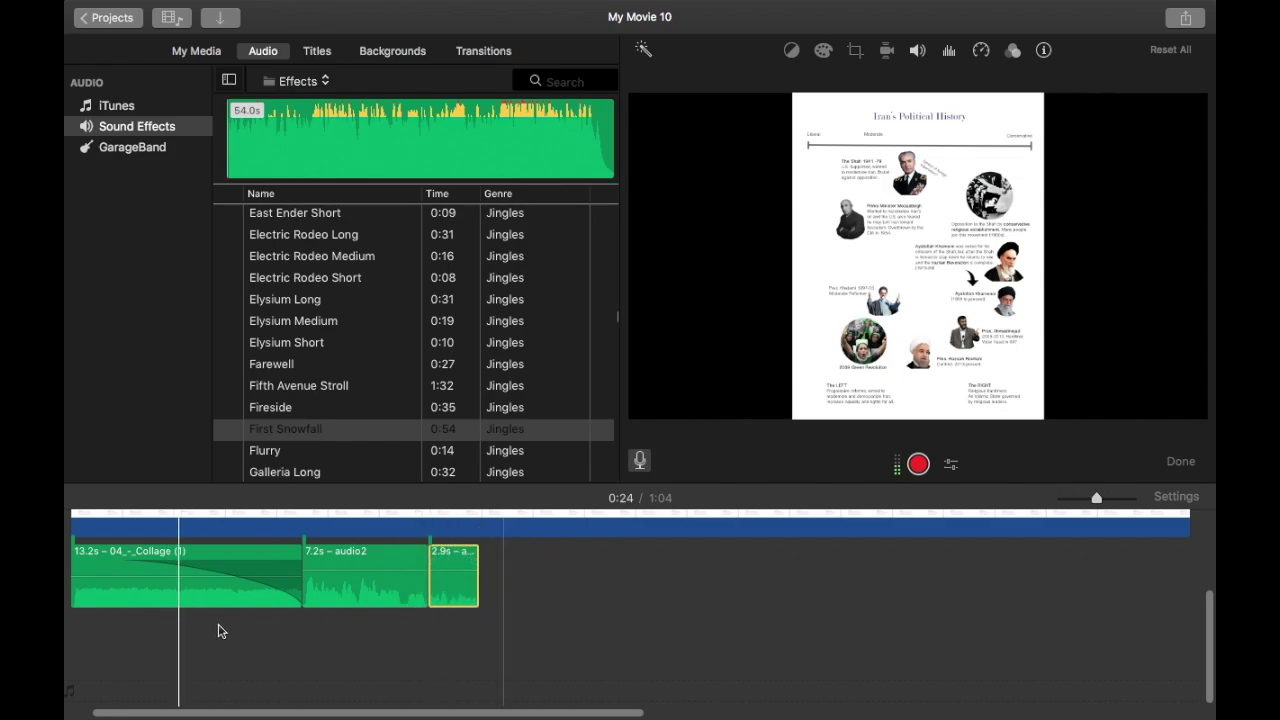
Check the voiceover input options, then record the 7.4-second VO-2 clip after the 2.9s piece.
click(483, 612)
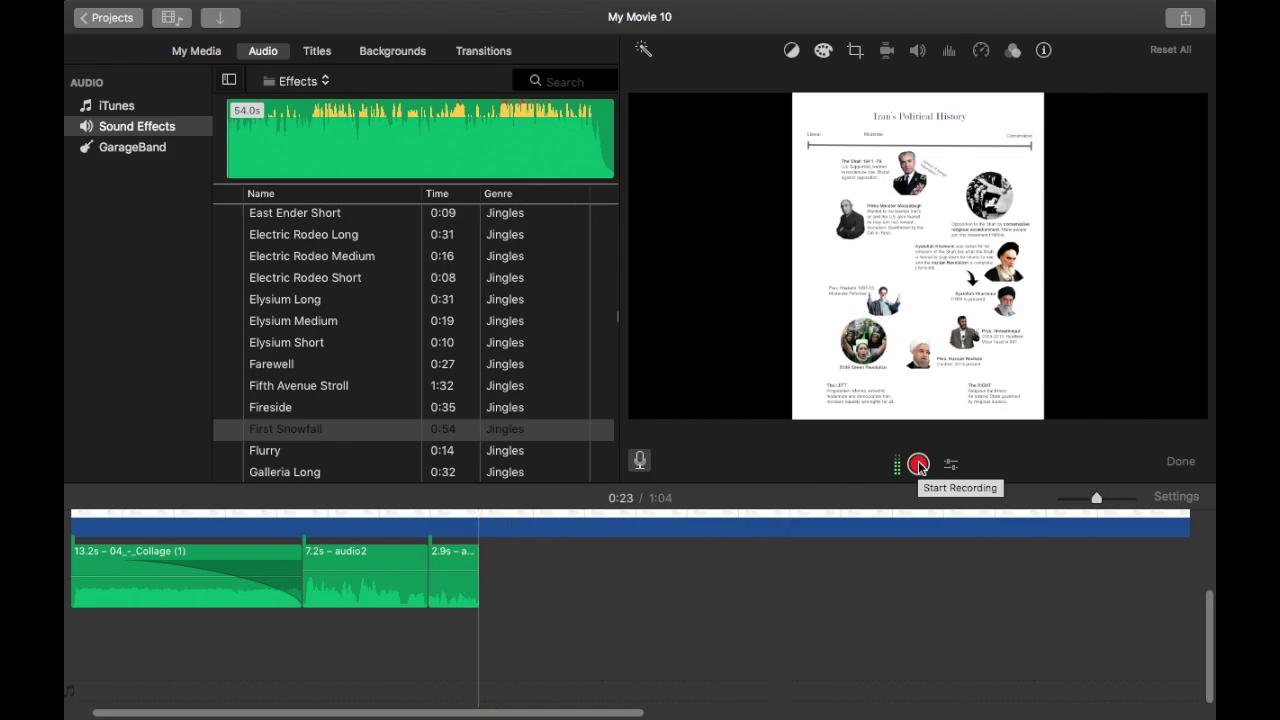
click(641, 460)
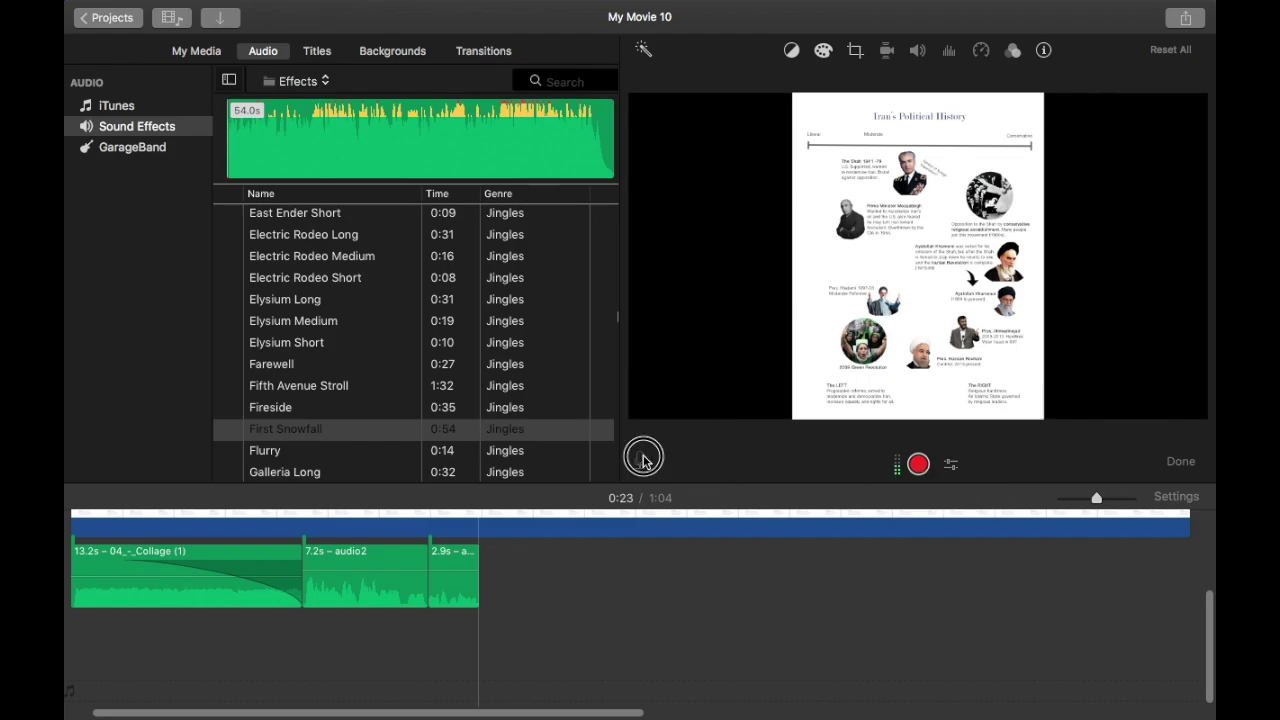
click(641, 460)
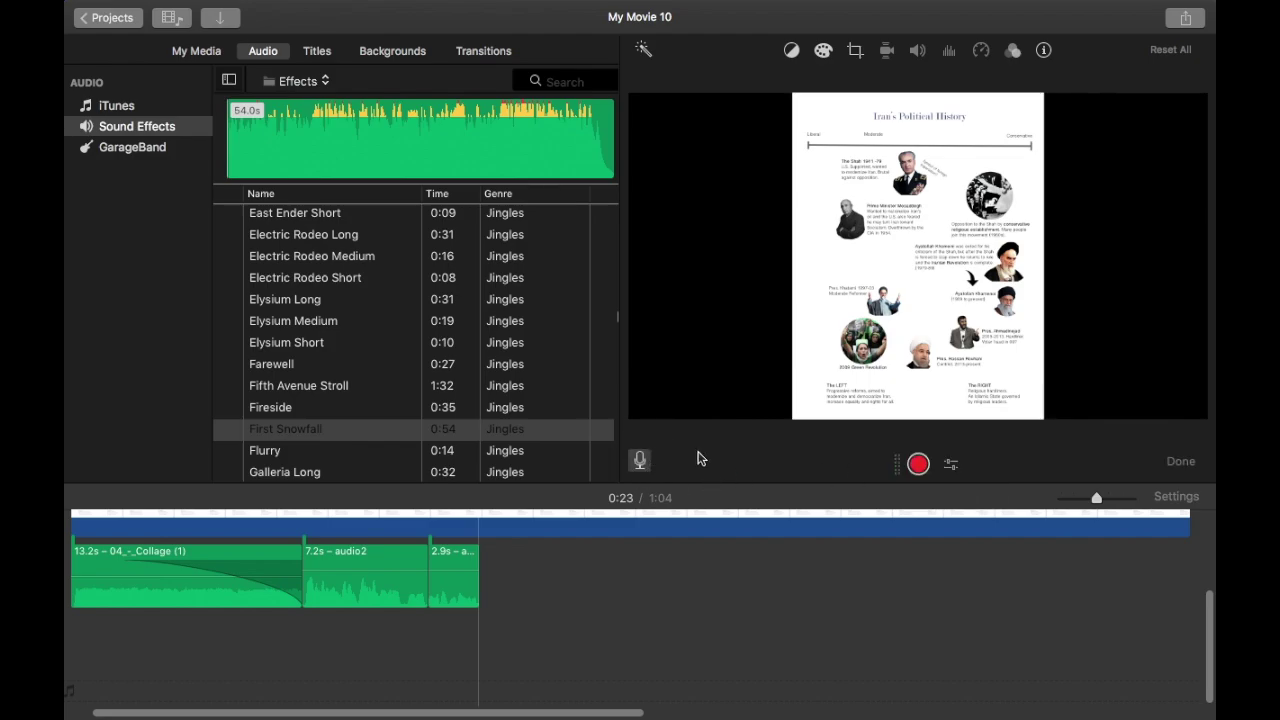
click(953, 465)
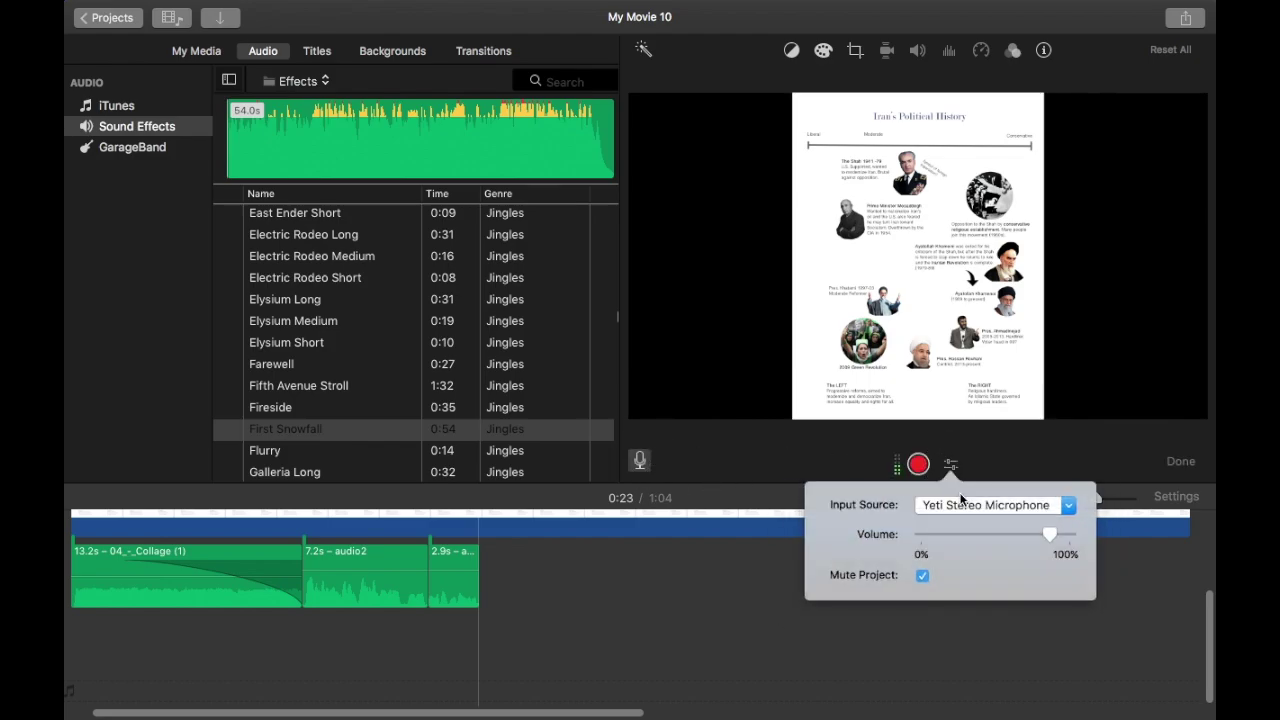
click(818, 457)
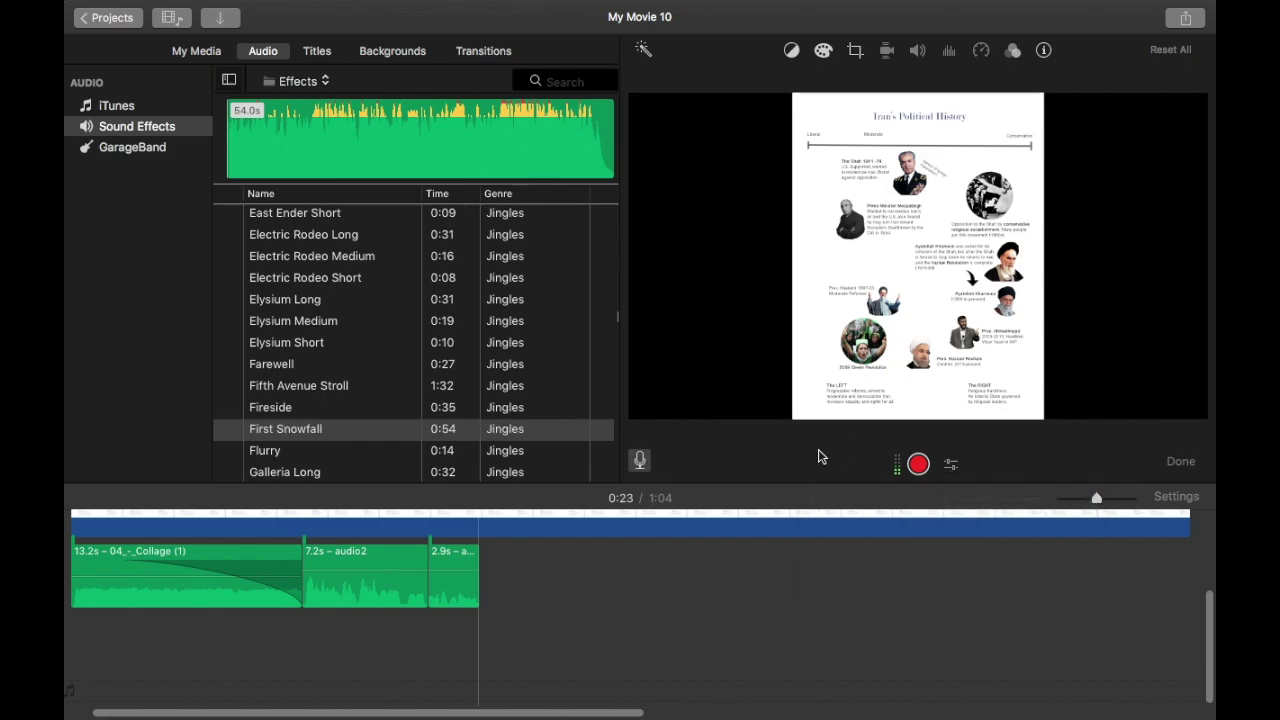
click(919, 466)
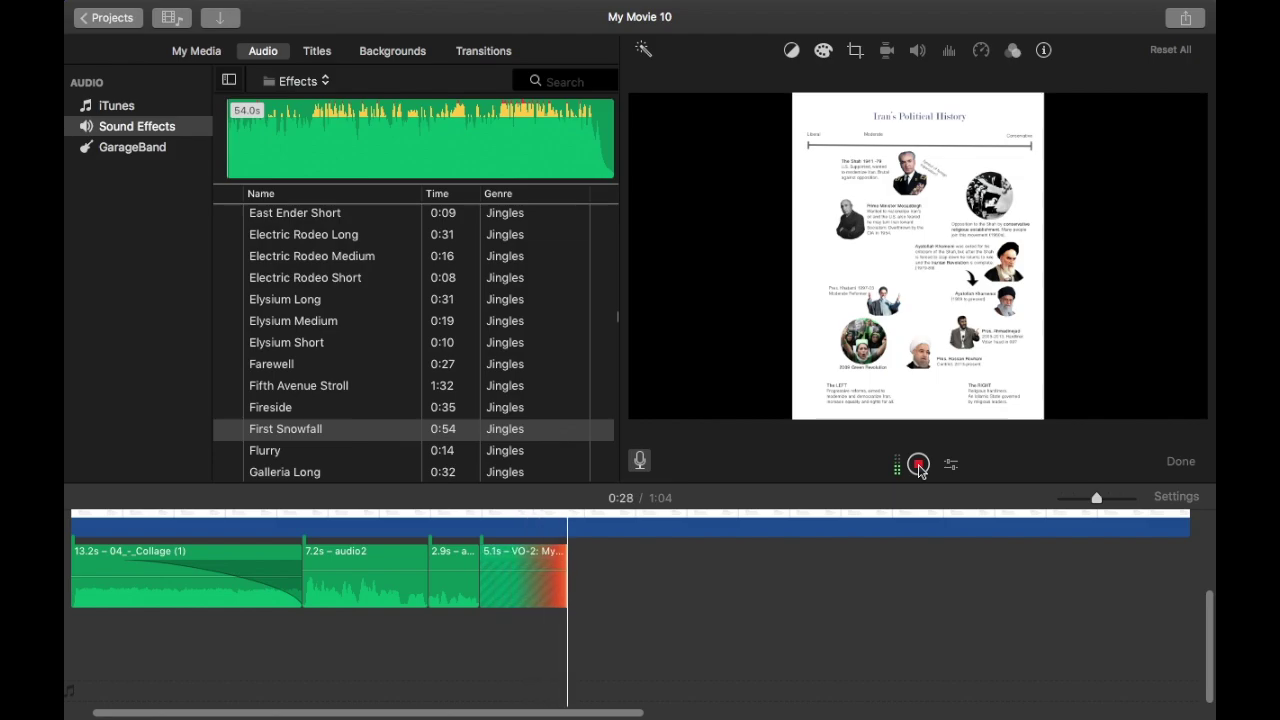
click(919, 465)
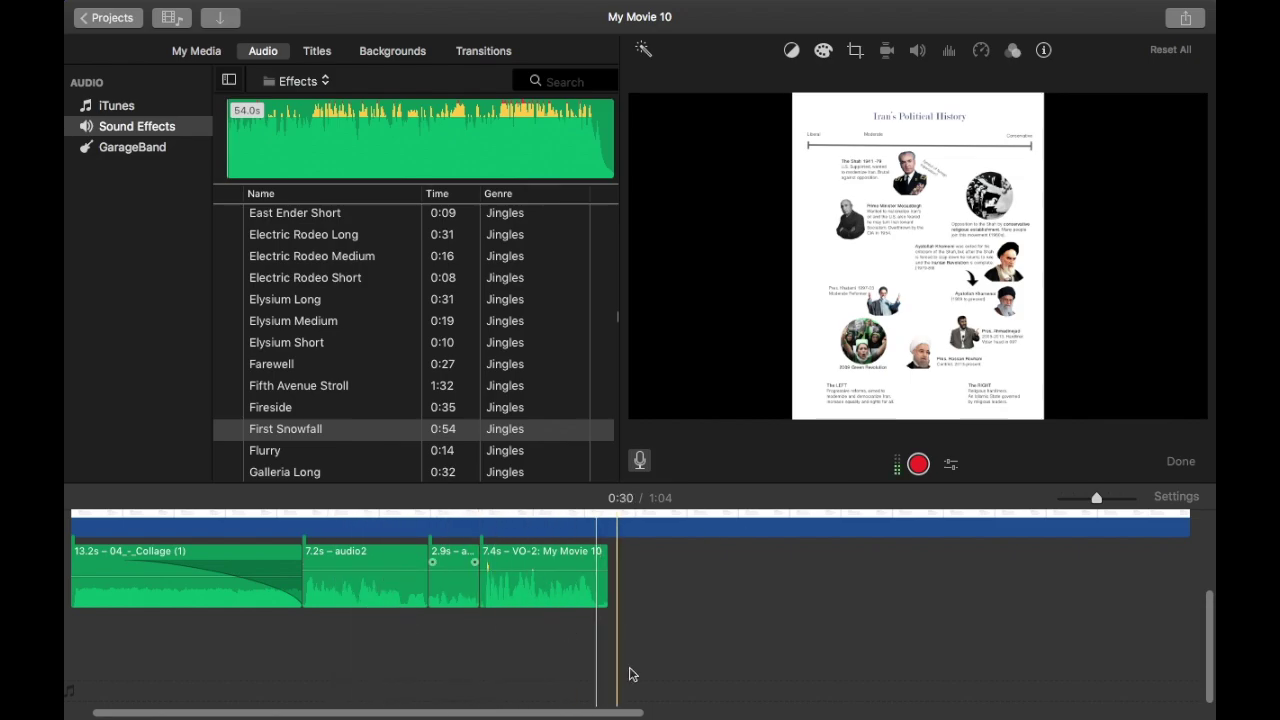
click(551, 605)
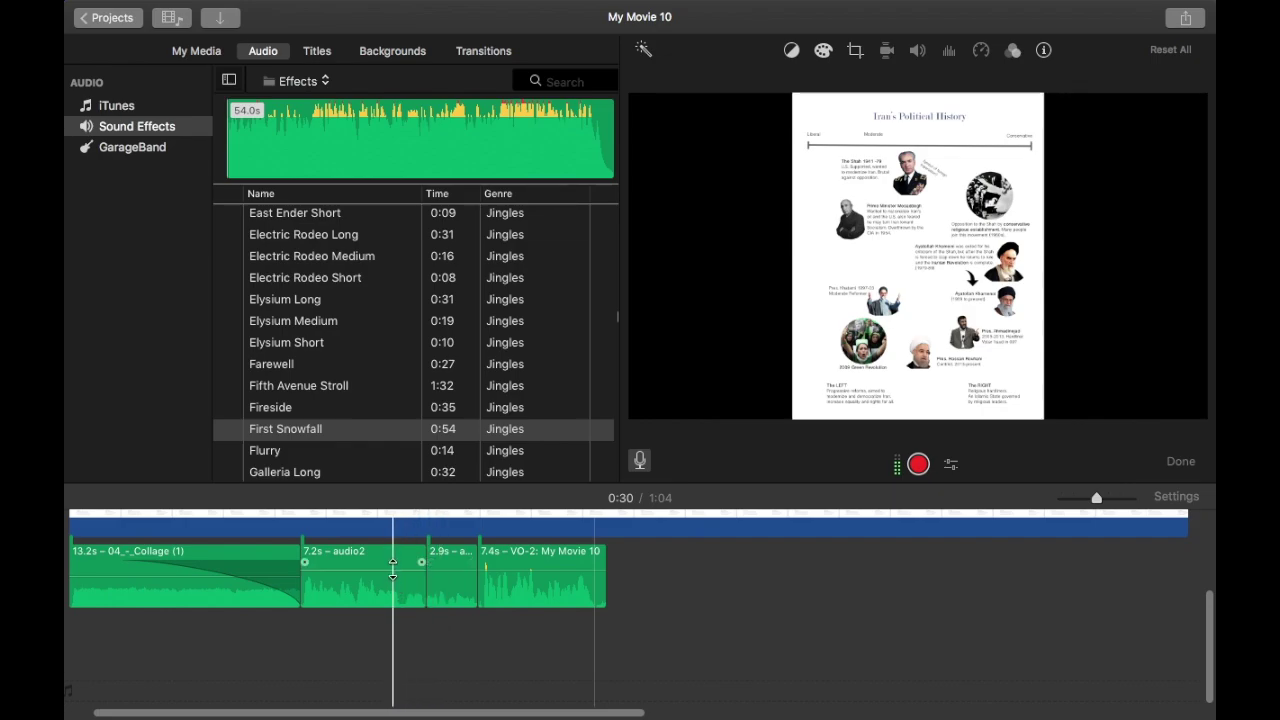
Drag the Collage intro song's volume line down to about 22%, then move the playhead to 0:15.
drag(393, 568, 461, 563)
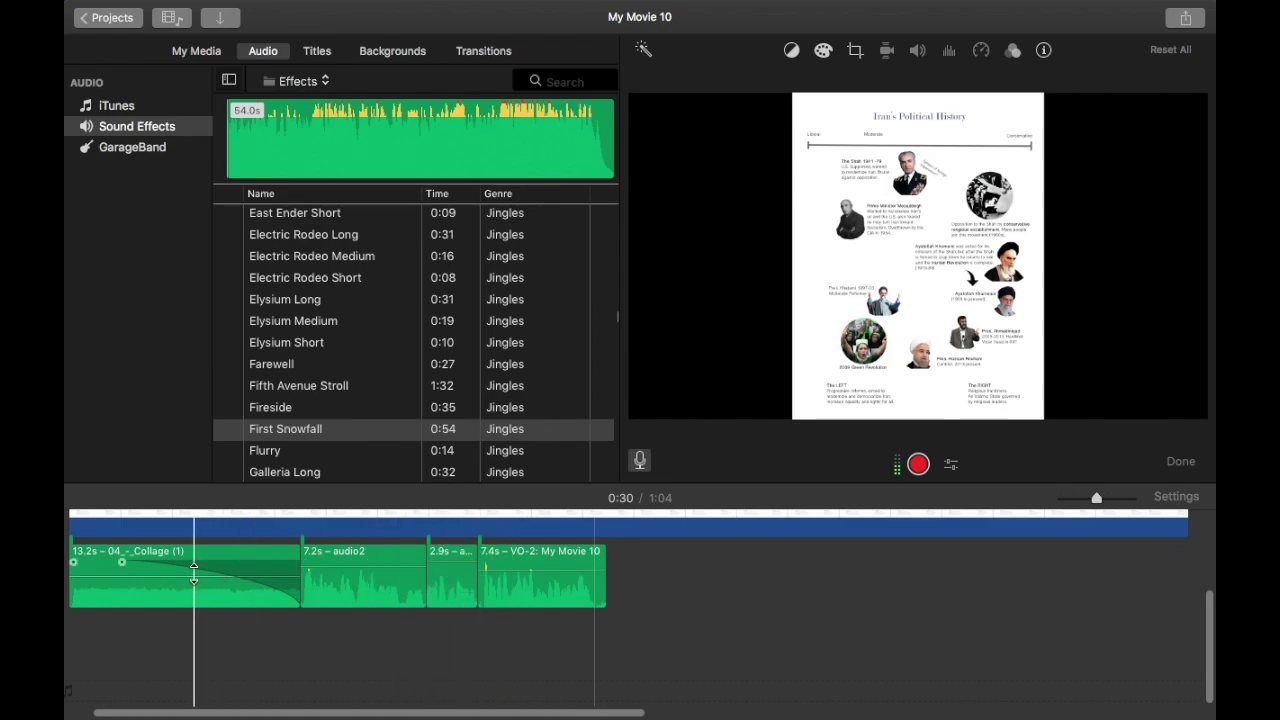
drag(192, 574, 194, 585)
drag(193, 585, 195, 585)
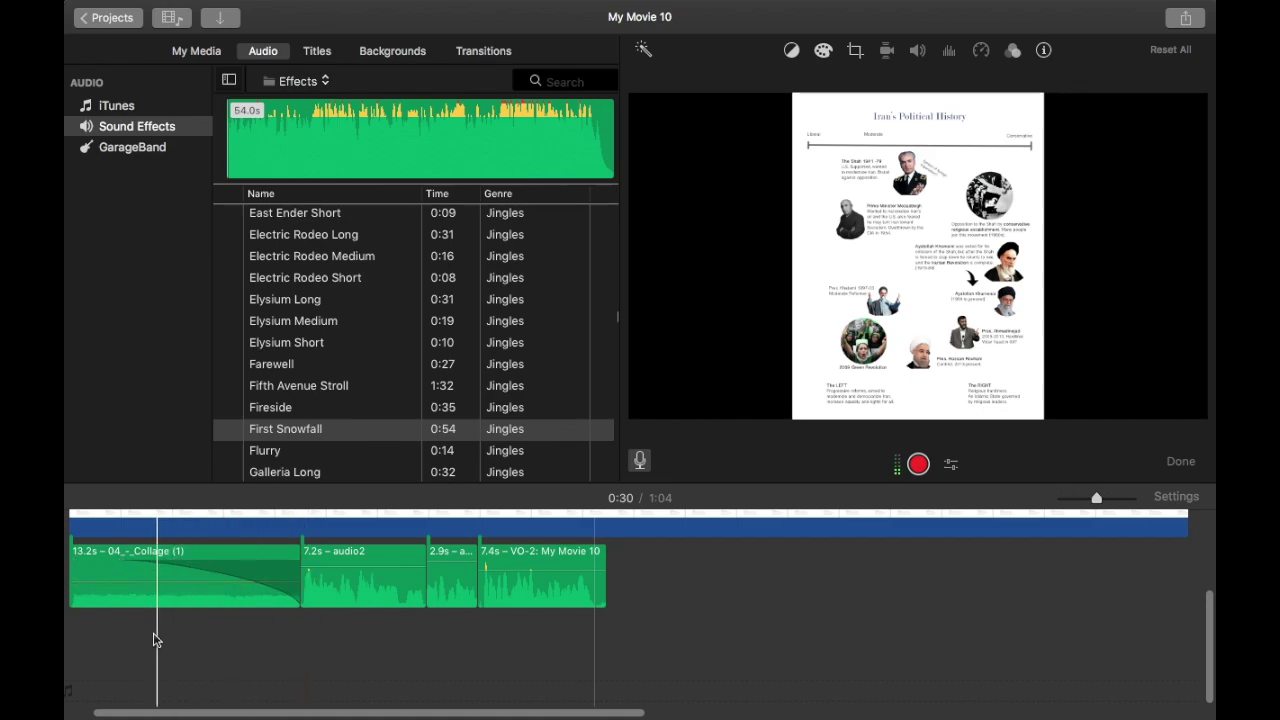
click(335, 630)
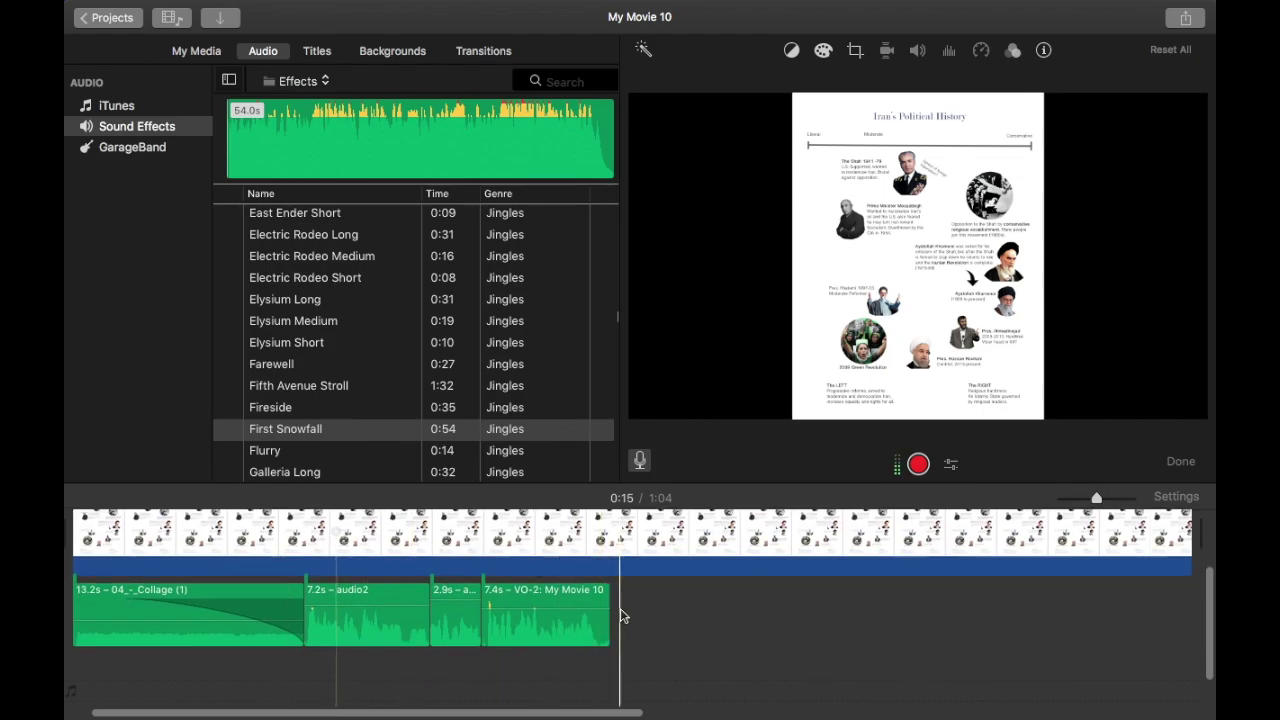
scroll(621, 616, right, 3)
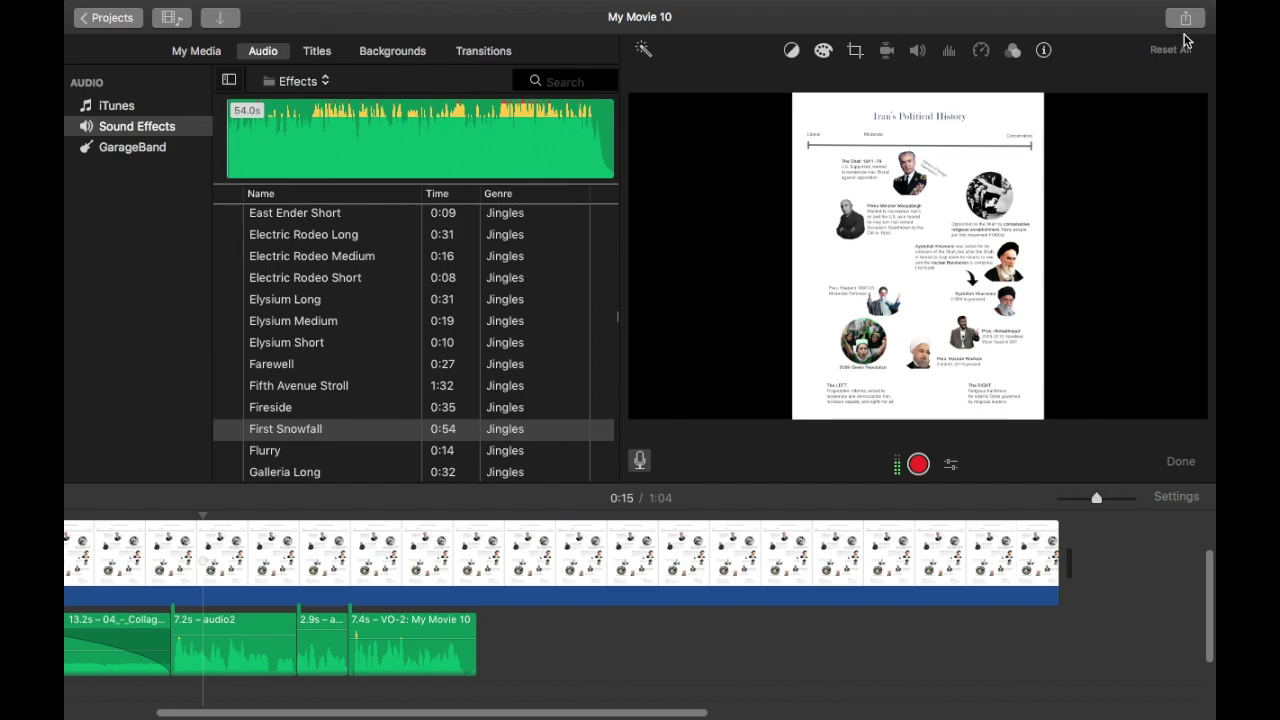
Set up a Share > File export with Format Audio Only and File Format MP3.
click(1185, 18)
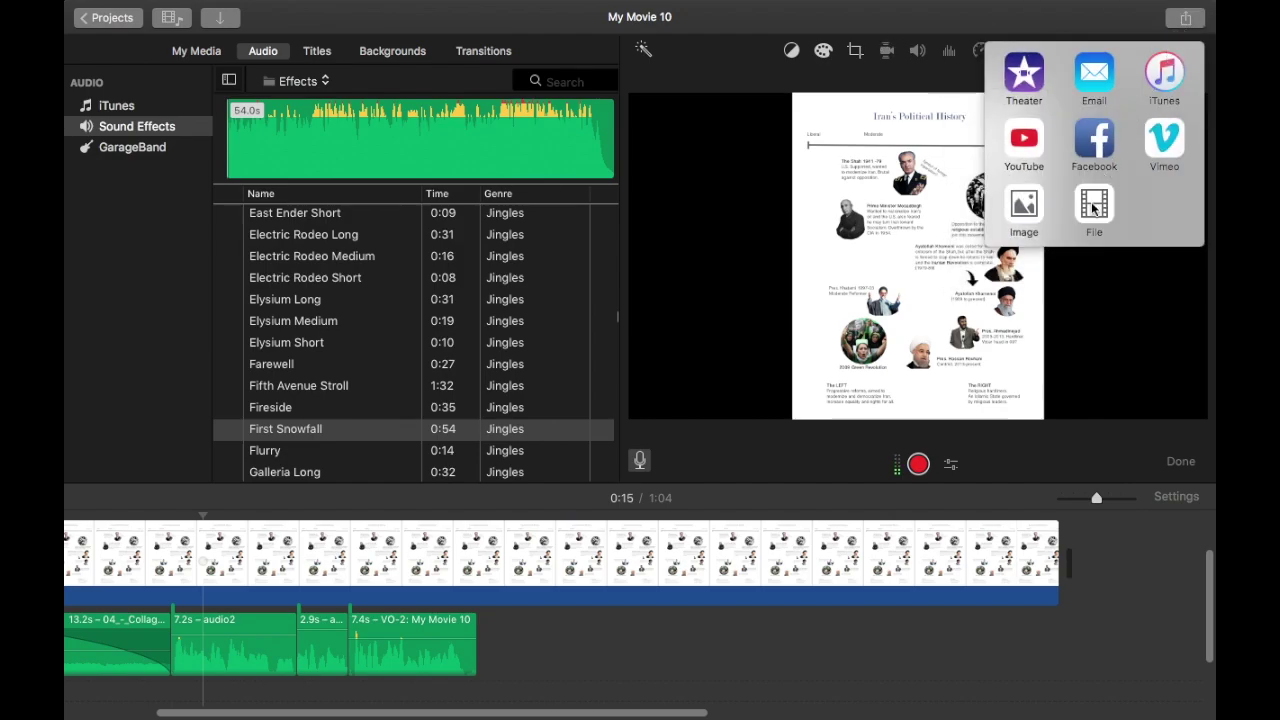
click(1094, 208)
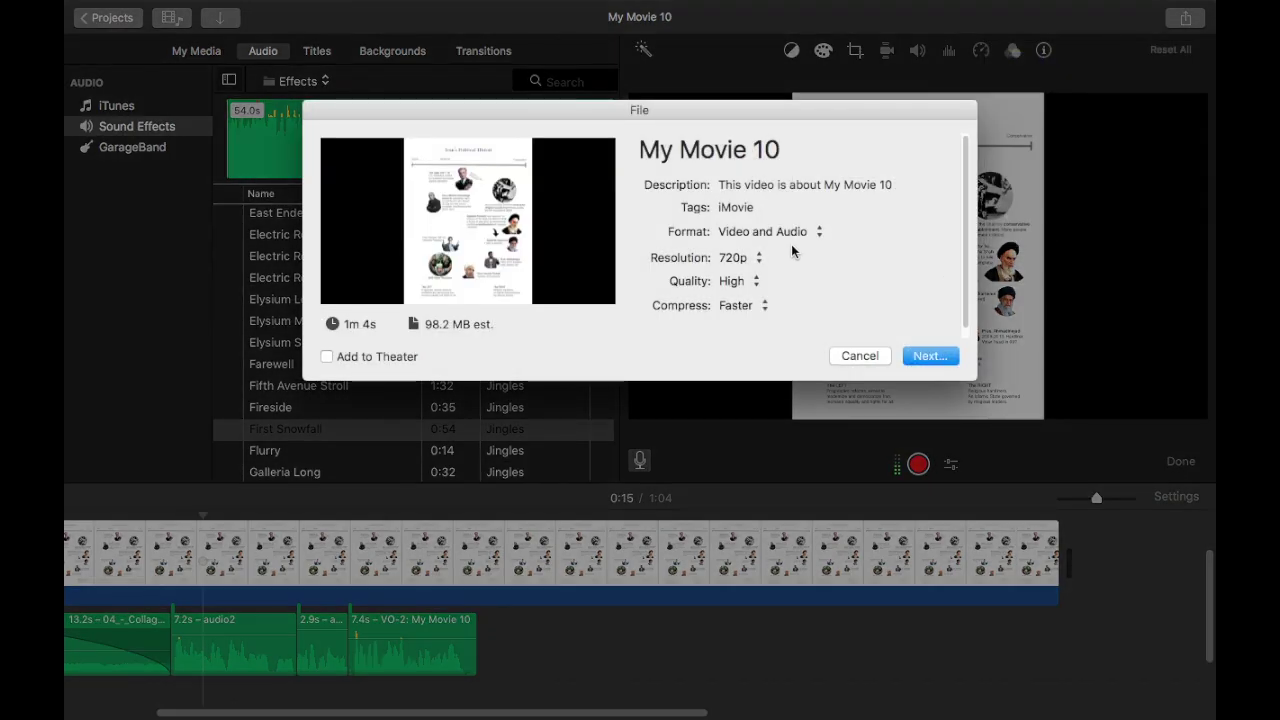
click(797, 232)
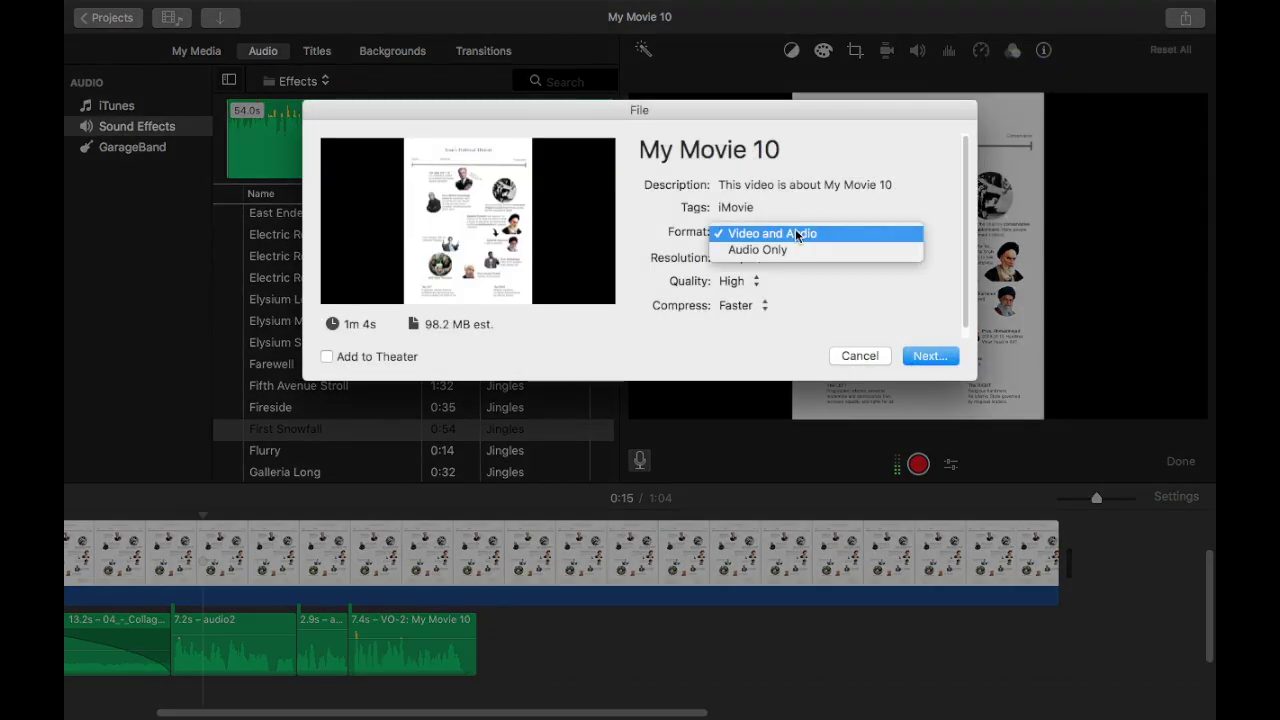
click(790, 250)
click(750, 260)
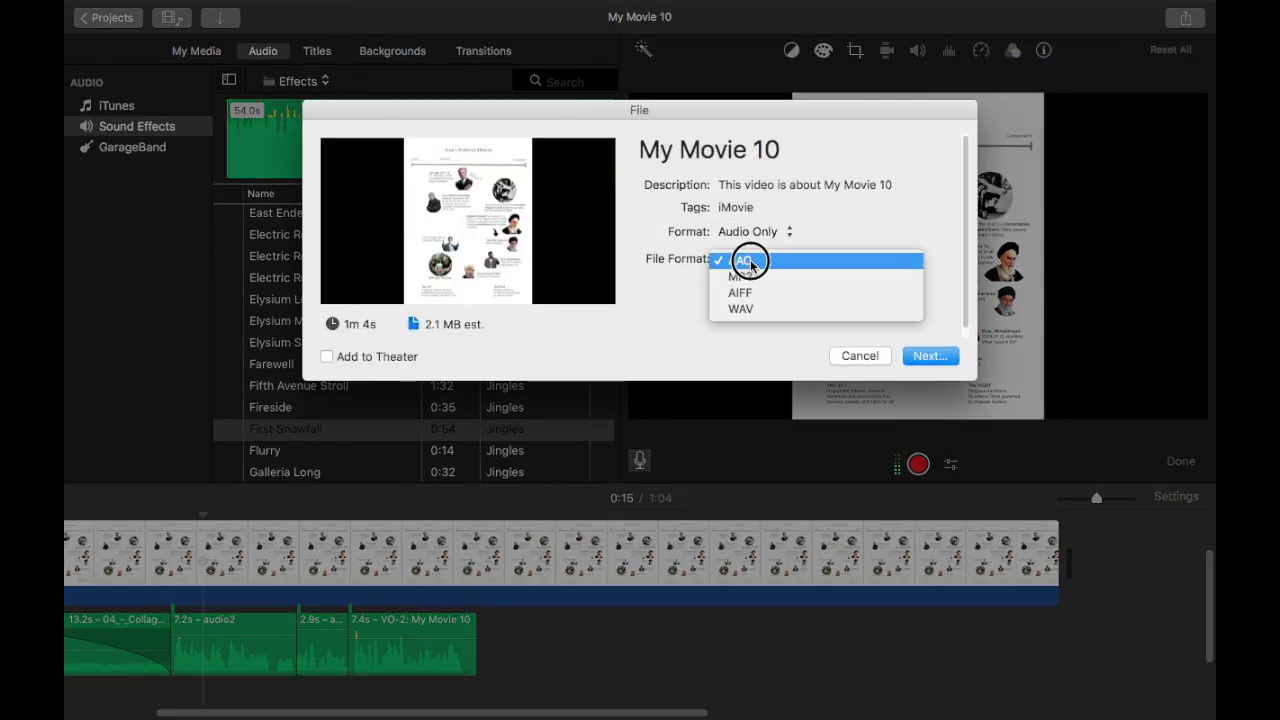
click(747, 278)
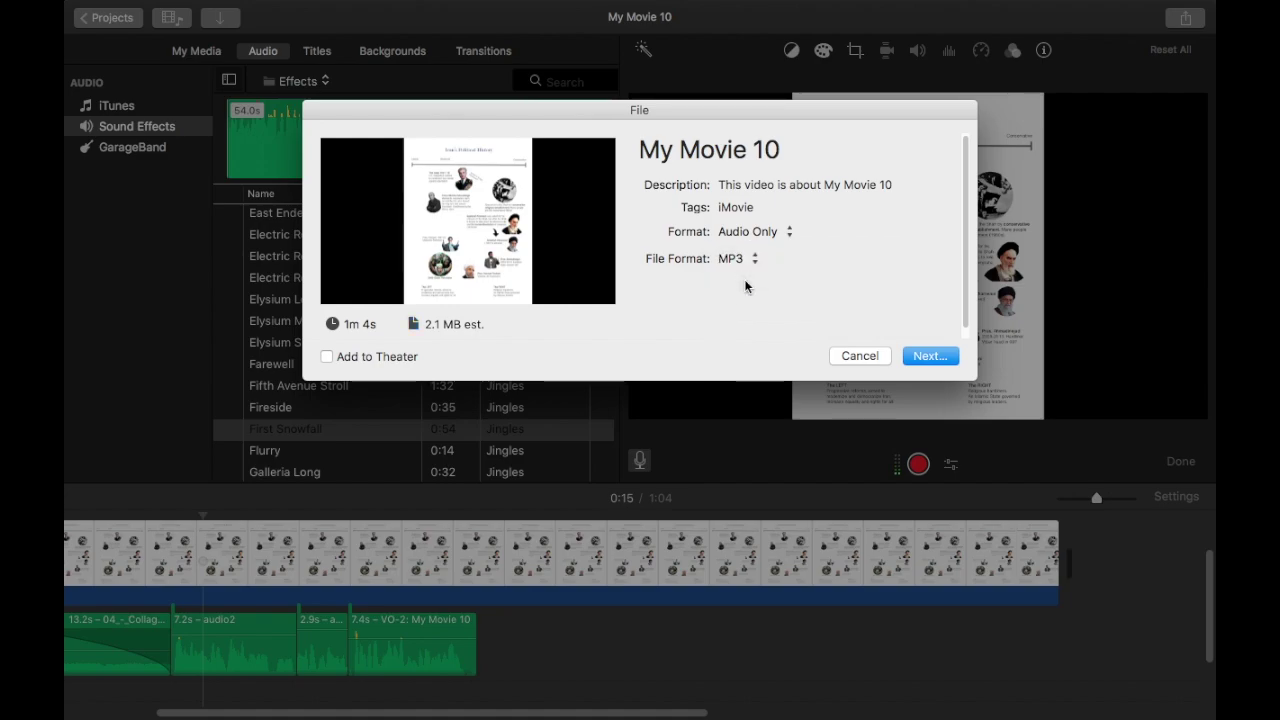
click(920, 358)
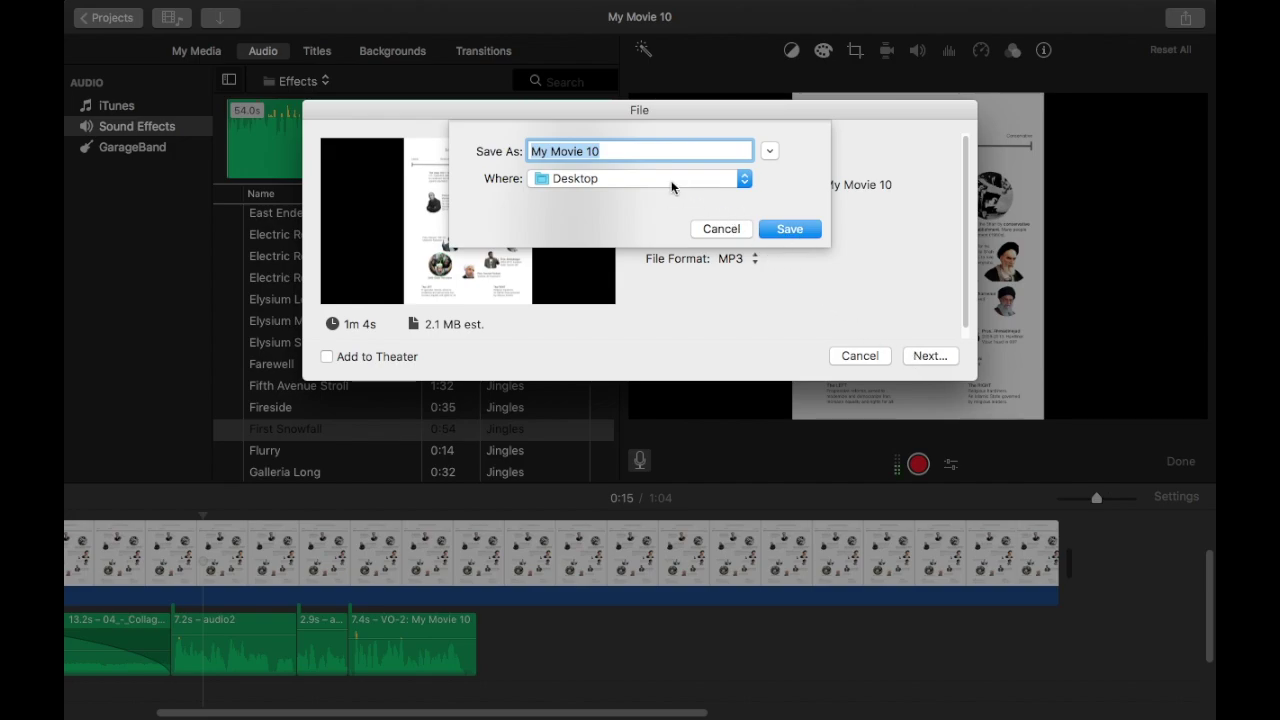
Save the export as podcast on the Desktop, then reveal and open podcast.mp3.
text(podcast)
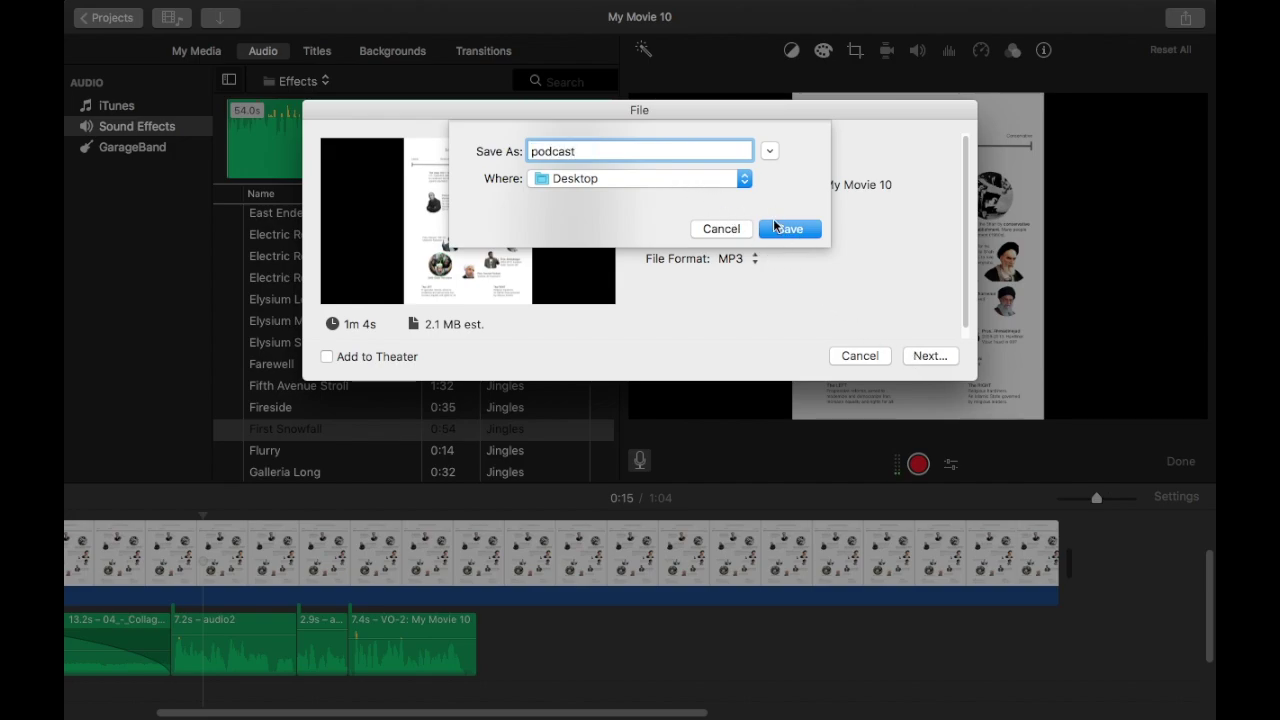
click(778, 229)
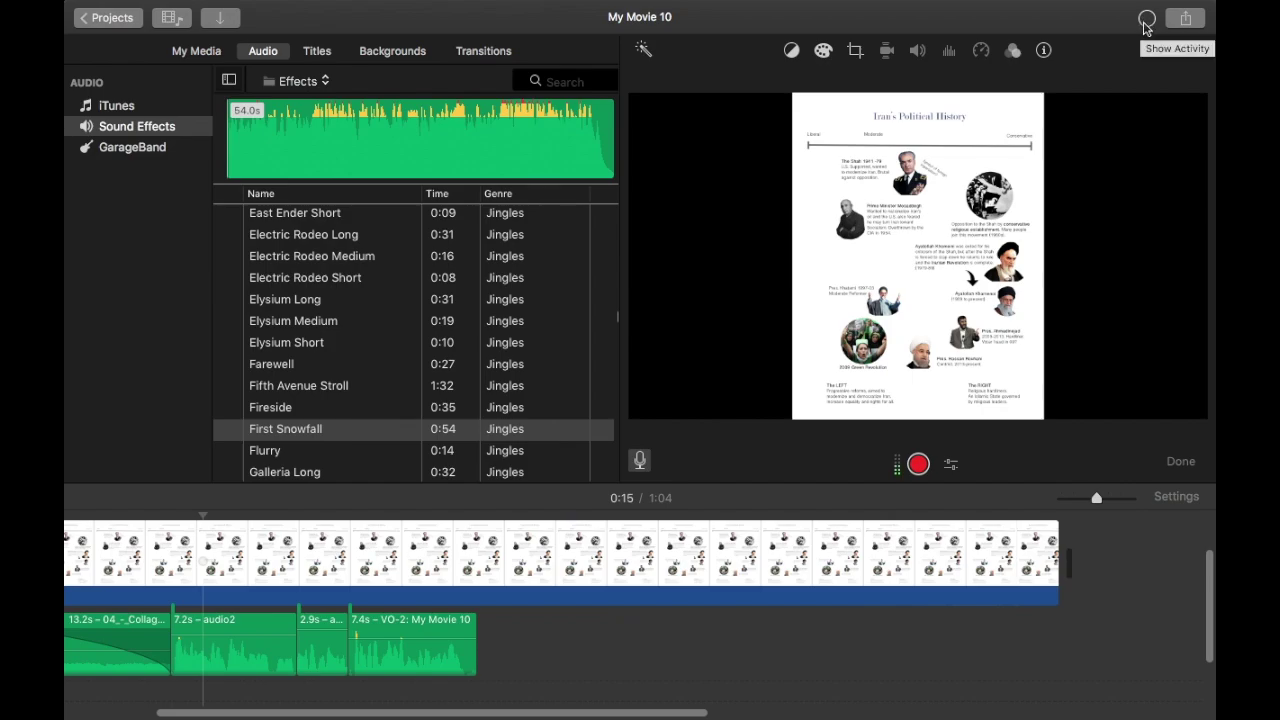
click(1146, 24)
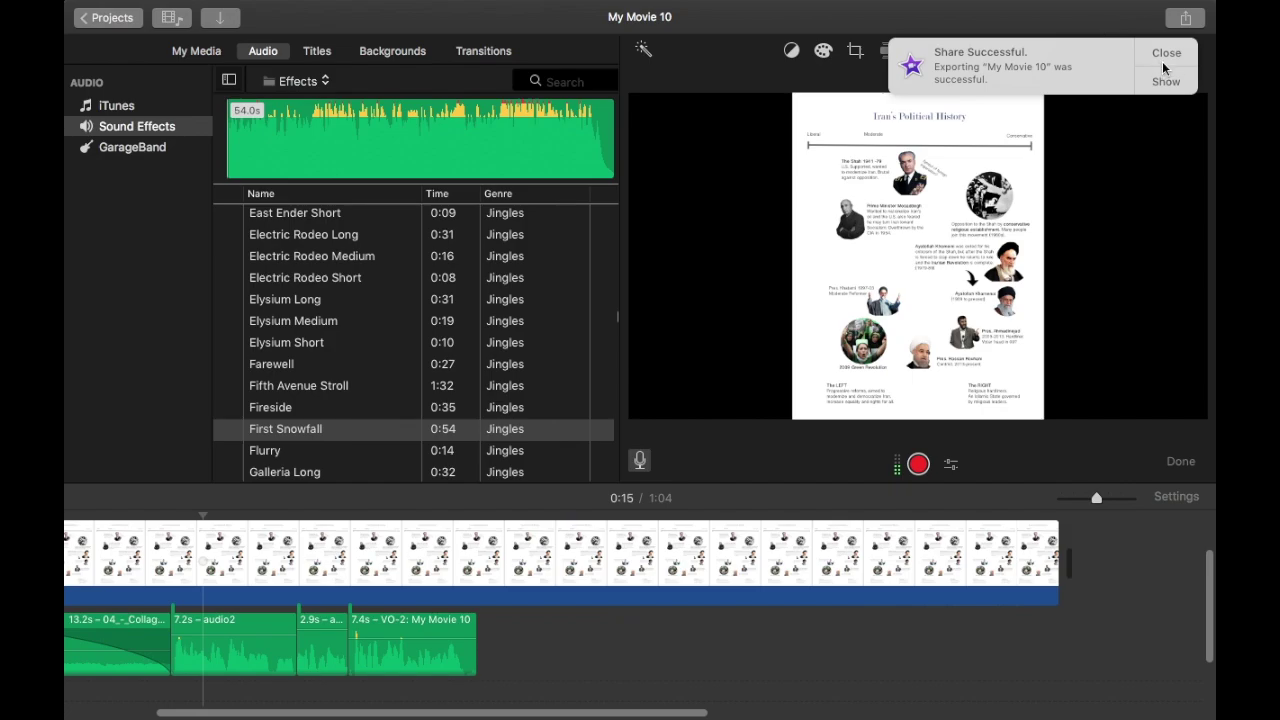
click(1167, 81)
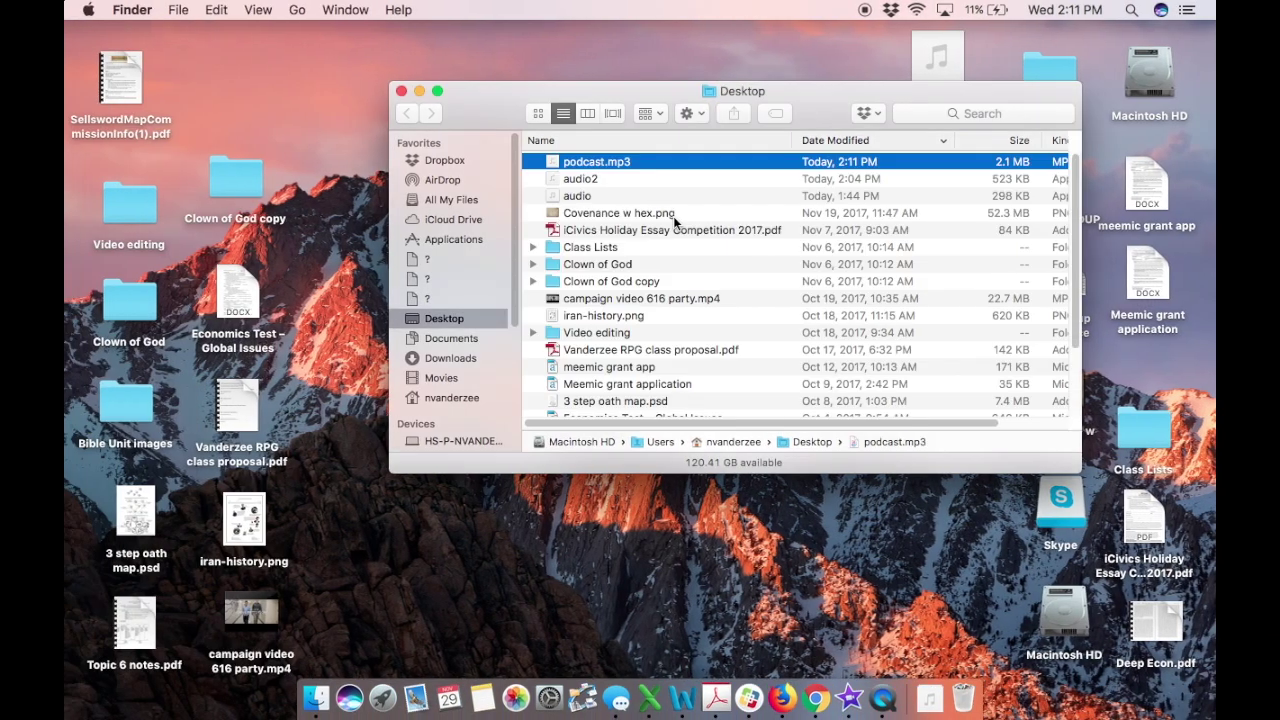
click(589, 162)
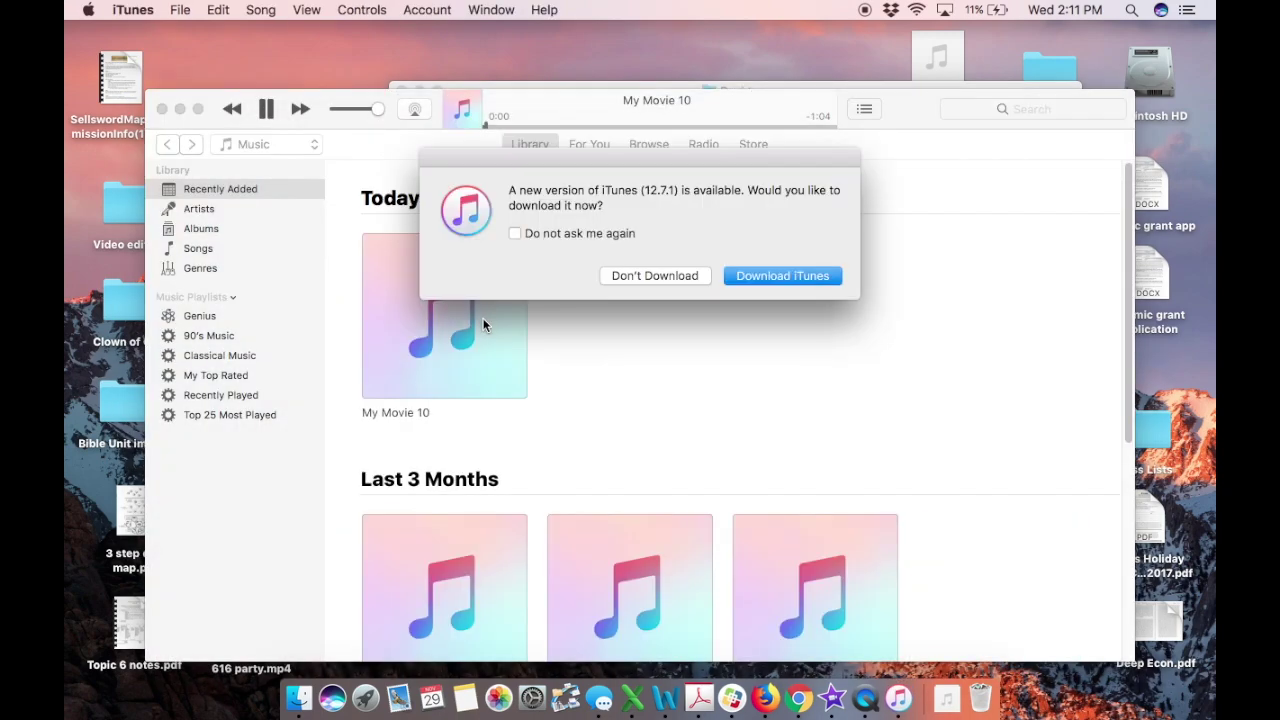
Decline the iTunes update offer with Don't Download.
click(692, 274)
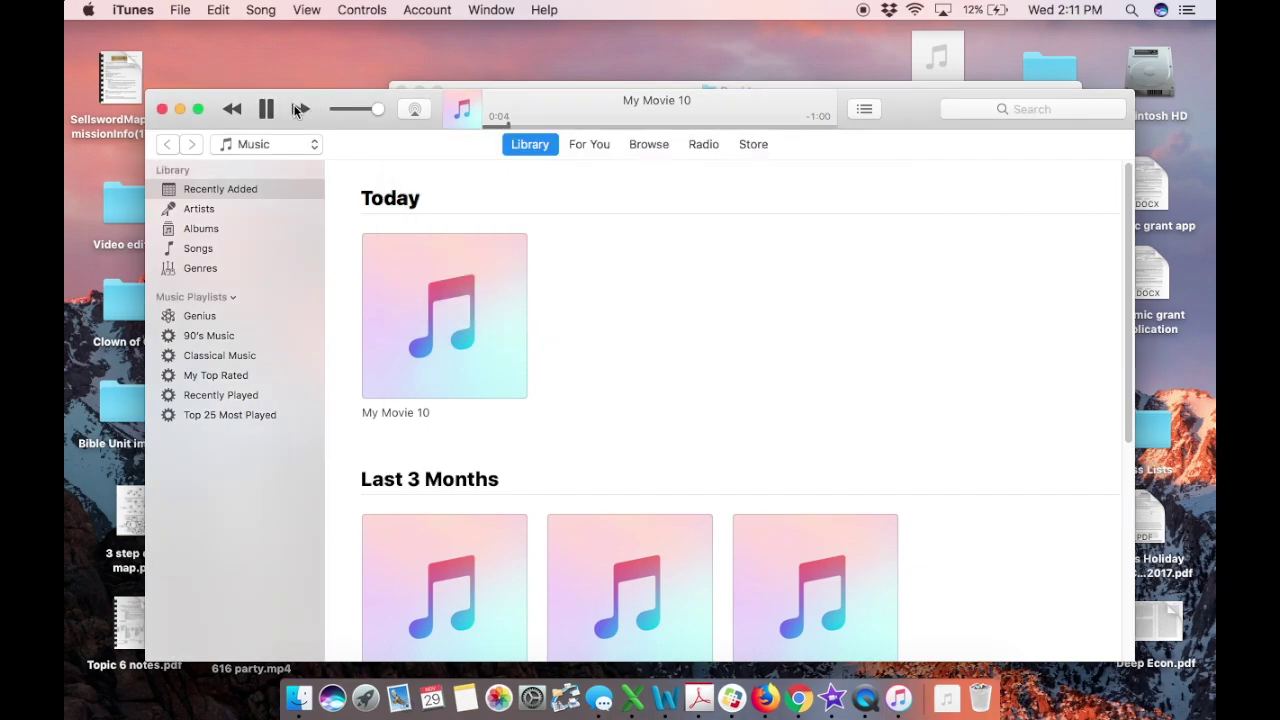